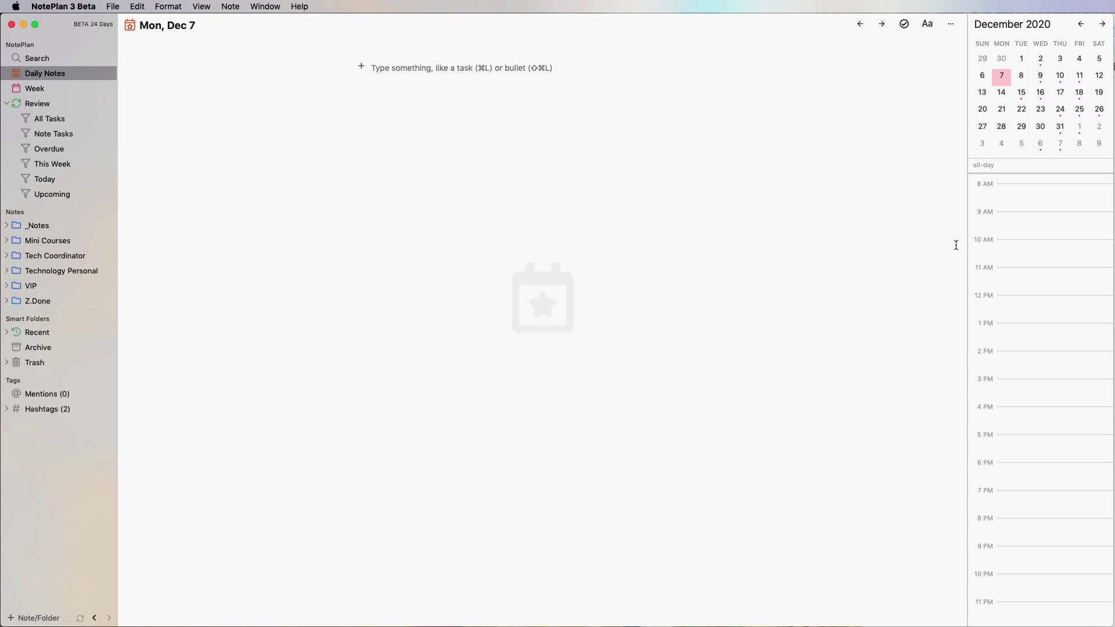
Widen the calendar panel beside the Dec 7 note.
{"action": "left_click_drag", "start_coordinate": [966, 314], "coordinate": [775, 313]}
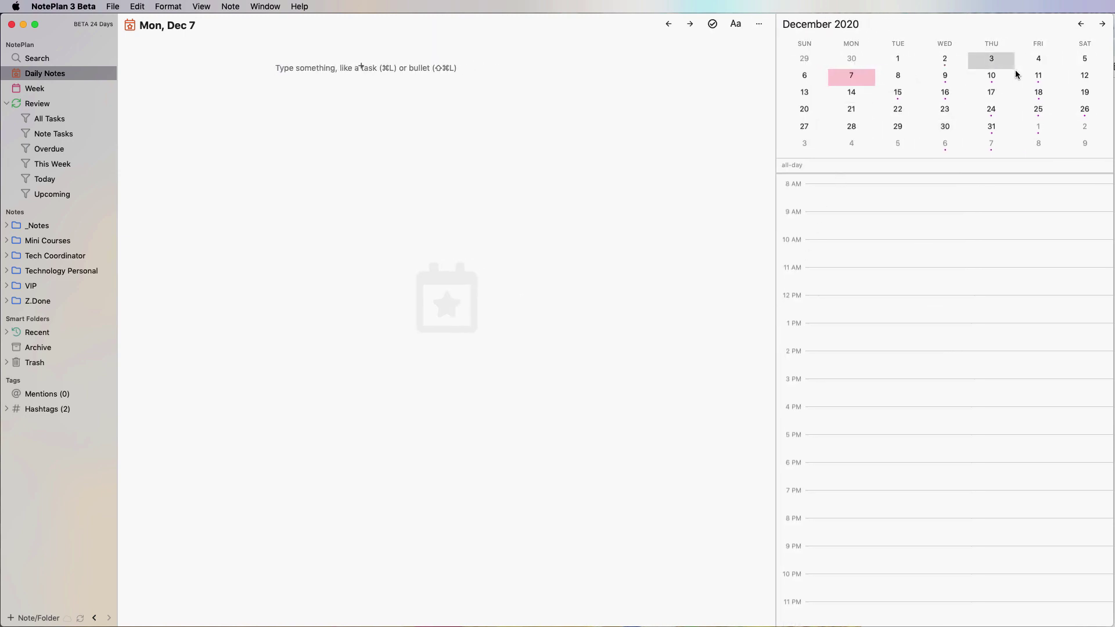
{"action": "scroll", "coordinate": [974, 170], "scroll_direction": "down", "scroll_amount": 1}
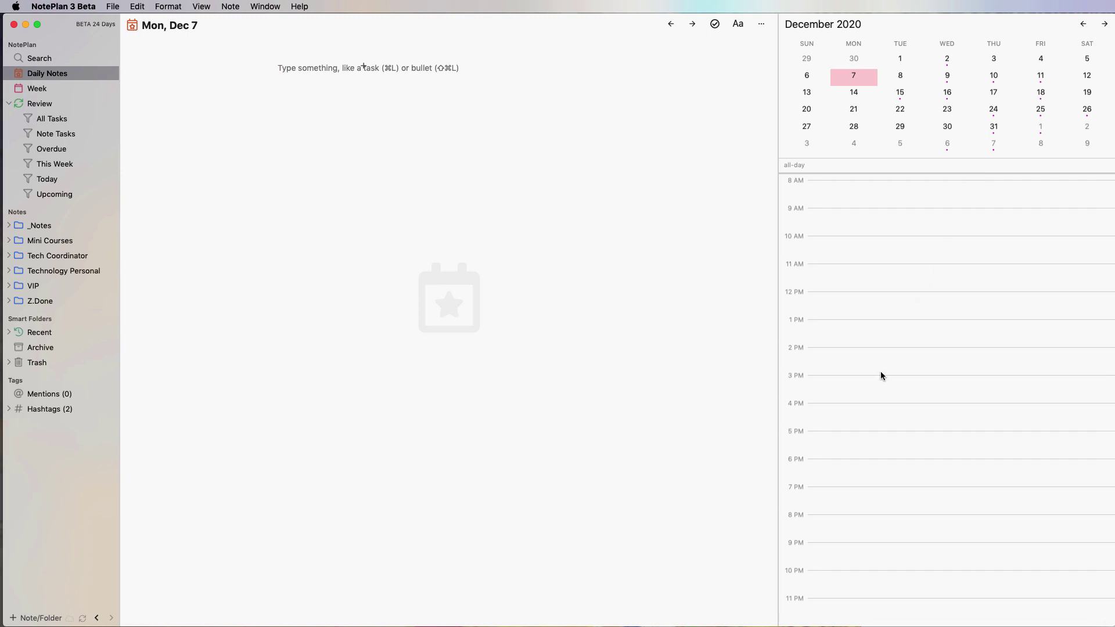
{"action": "scroll", "coordinate": [880, 371], "scroll_direction": "down", "scroll_amount": 1}
Create the event 'Sample Event at 2-3pm' on Dec 7 in the Agenda calendar.
{"action": "key", "text": "super+n"}
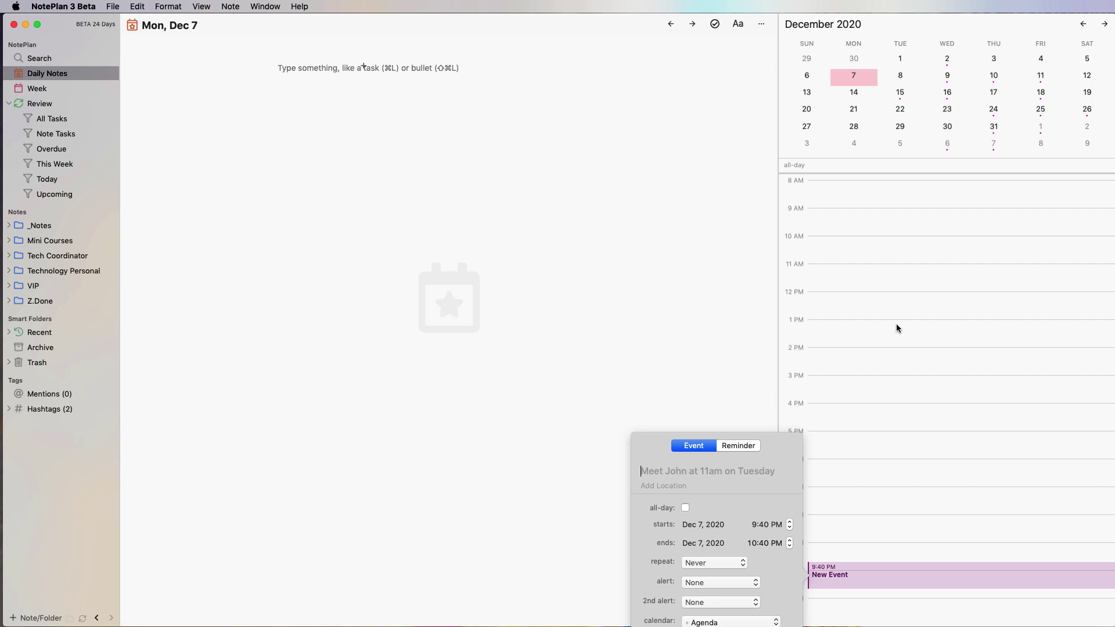
{"action": "type", "text": "Sample "}
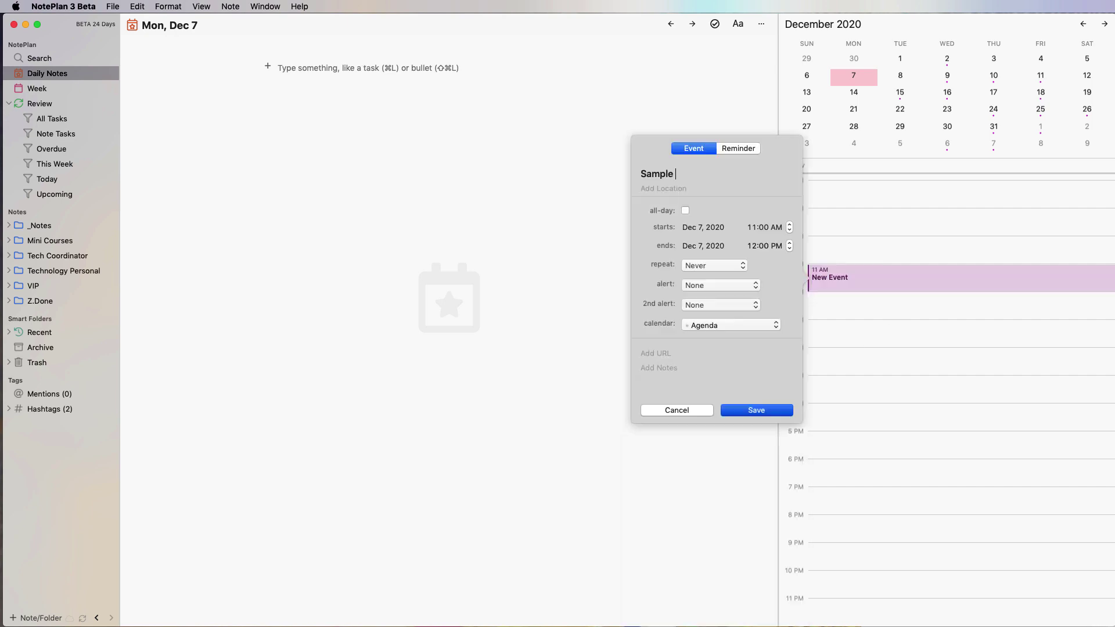
{"action": "type", "text": "Event at 2-3pm"}
{"action": "left_click", "coordinate": [764, 333]}
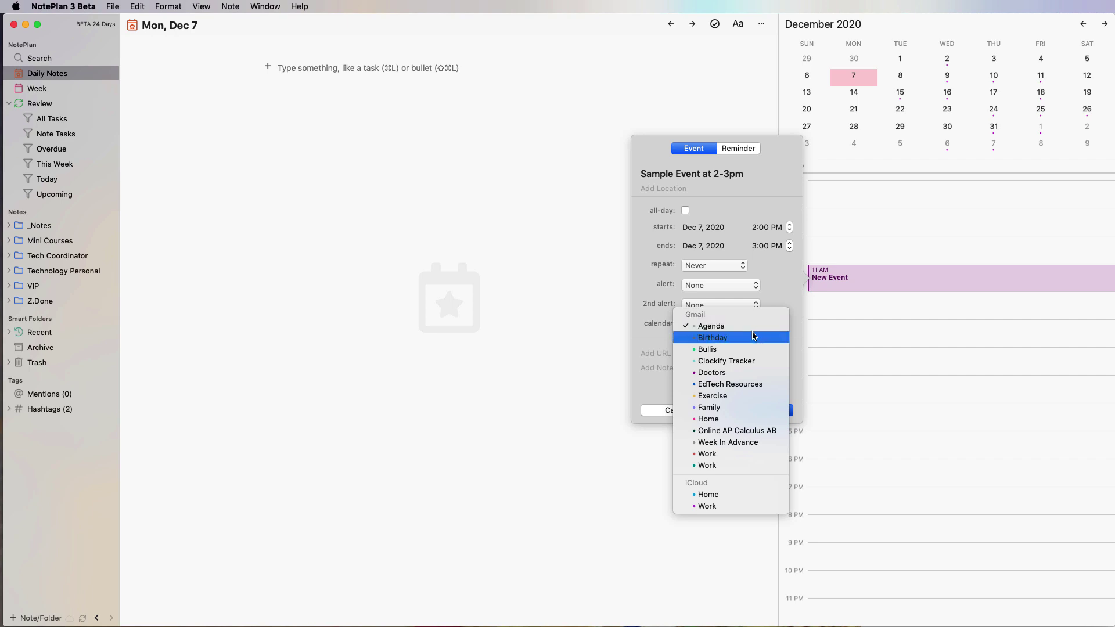
{"action": "left_click", "coordinate": [760, 327]}
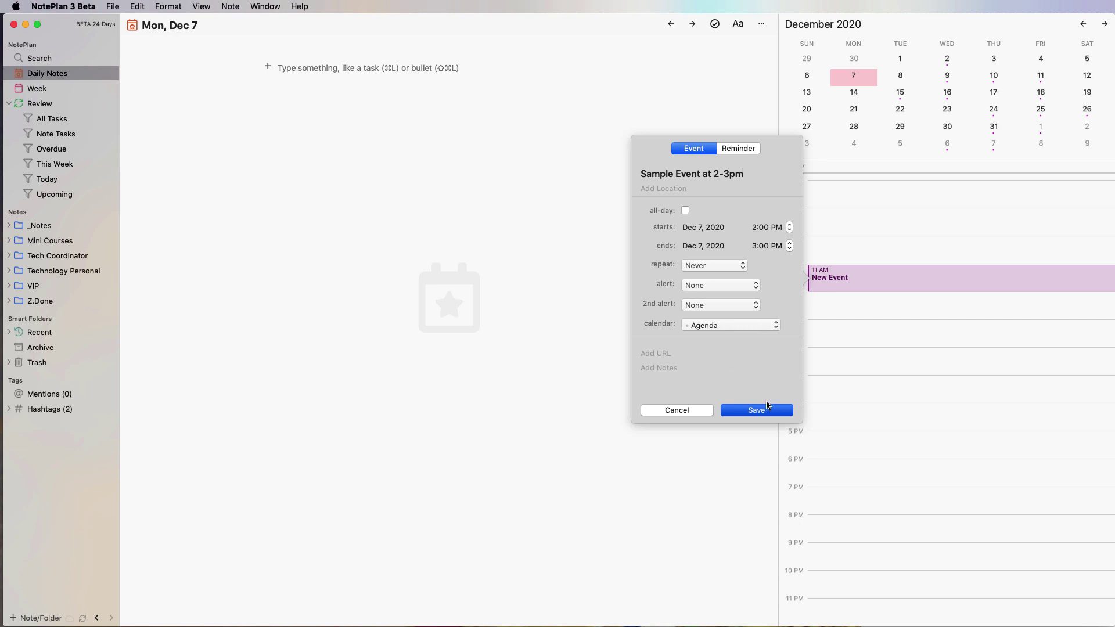
{"action": "left_click", "coordinate": [757, 410]}
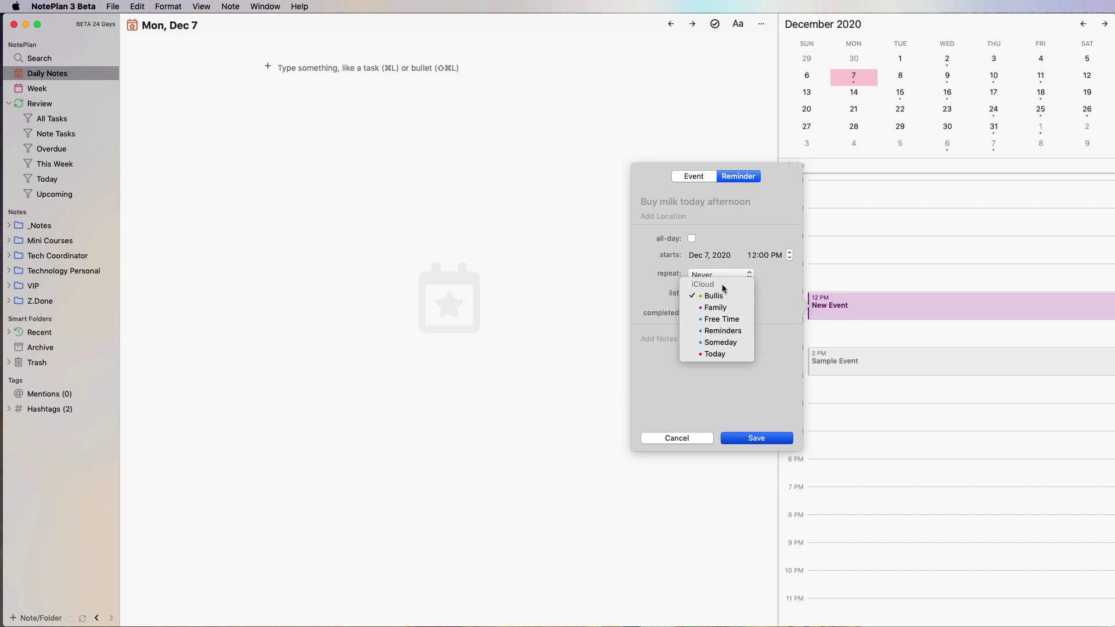
Save the 12 PM Sample Reminder in the Bullis list, then inspect the event and reminder details.
{"action": "left_click", "coordinate": [762, 285]}
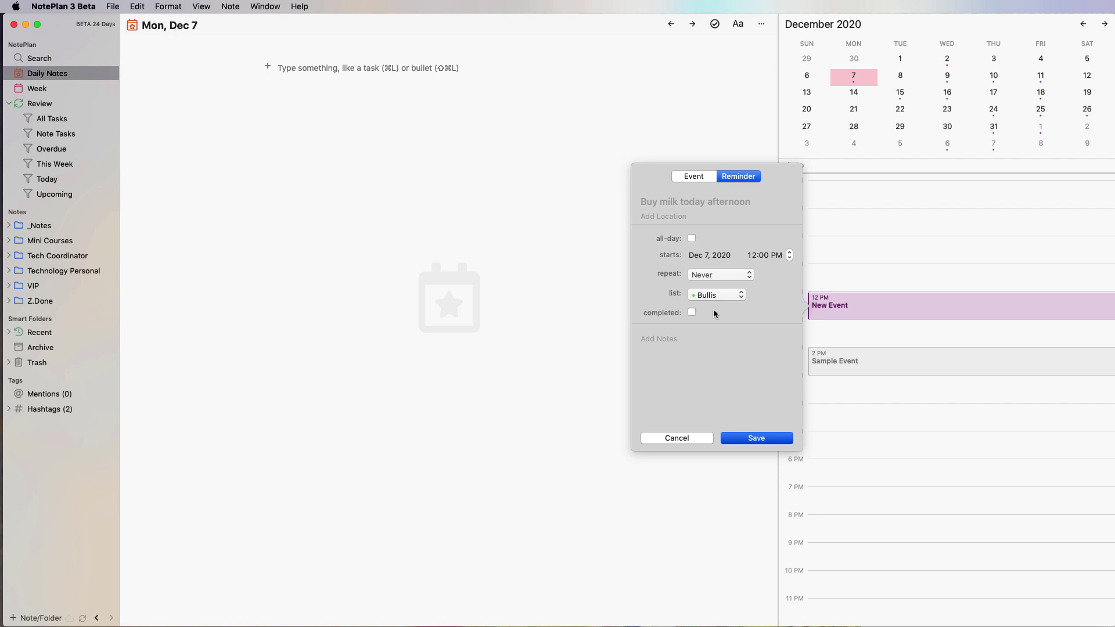
{"action": "left_click", "coordinate": [662, 437]}
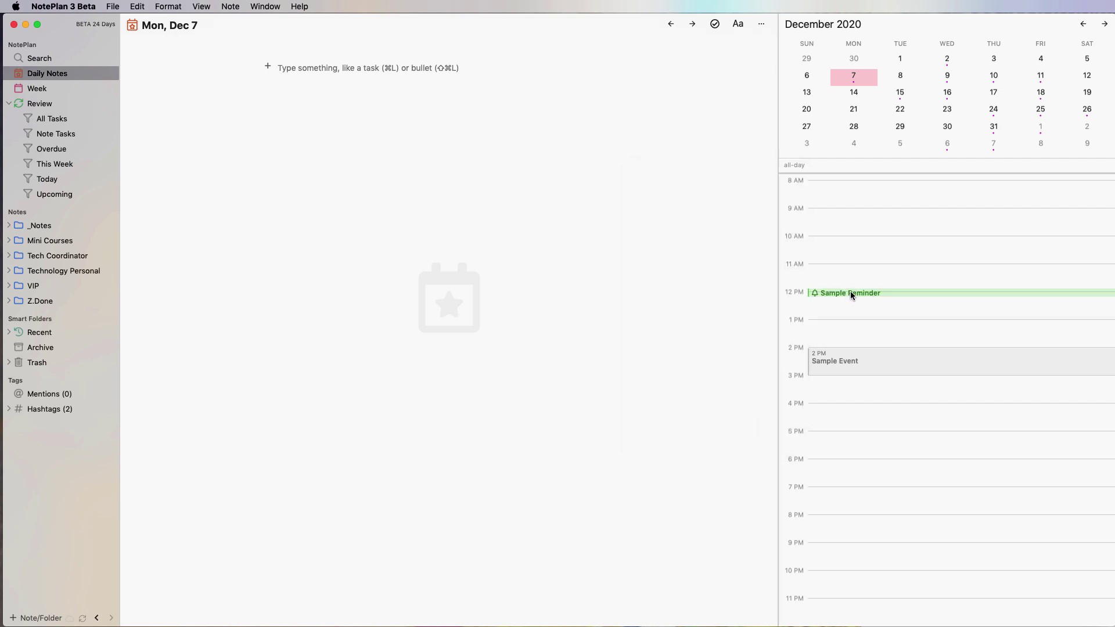
{"action": "left_click", "coordinate": [863, 370]}
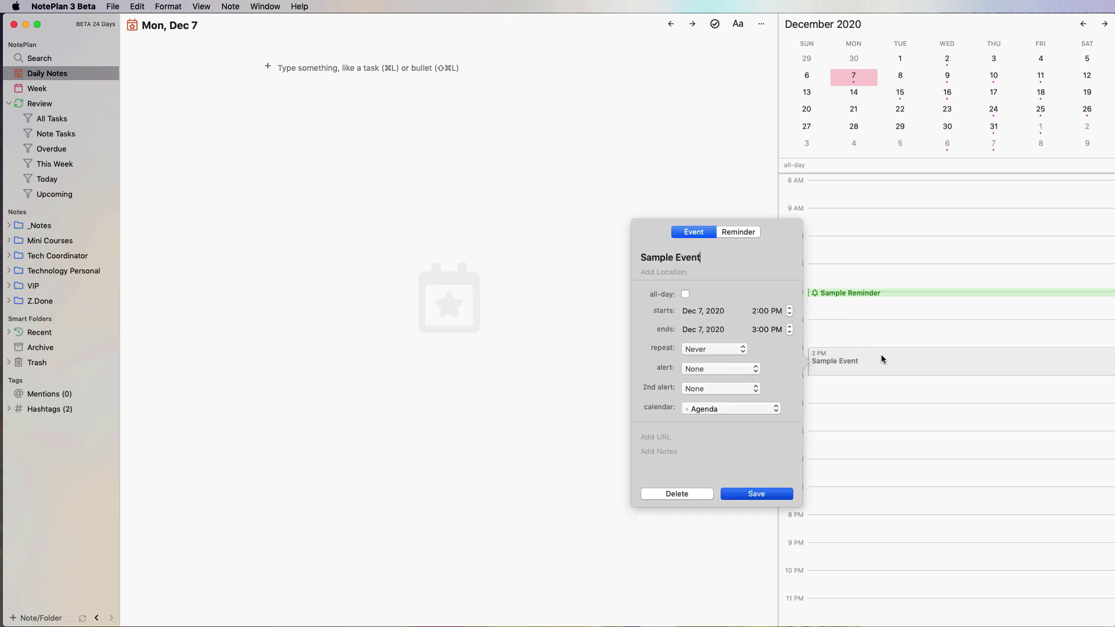
{"action": "left_click", "coordinate": [866, 293]}
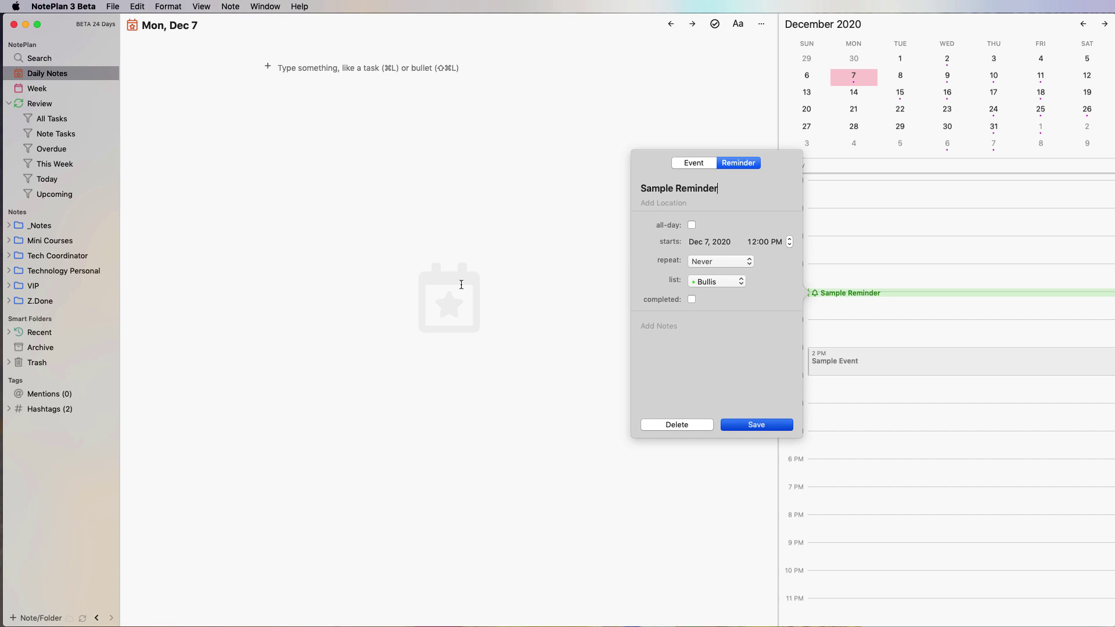
{"action": "left_click", "coordinate": [722, 425]}
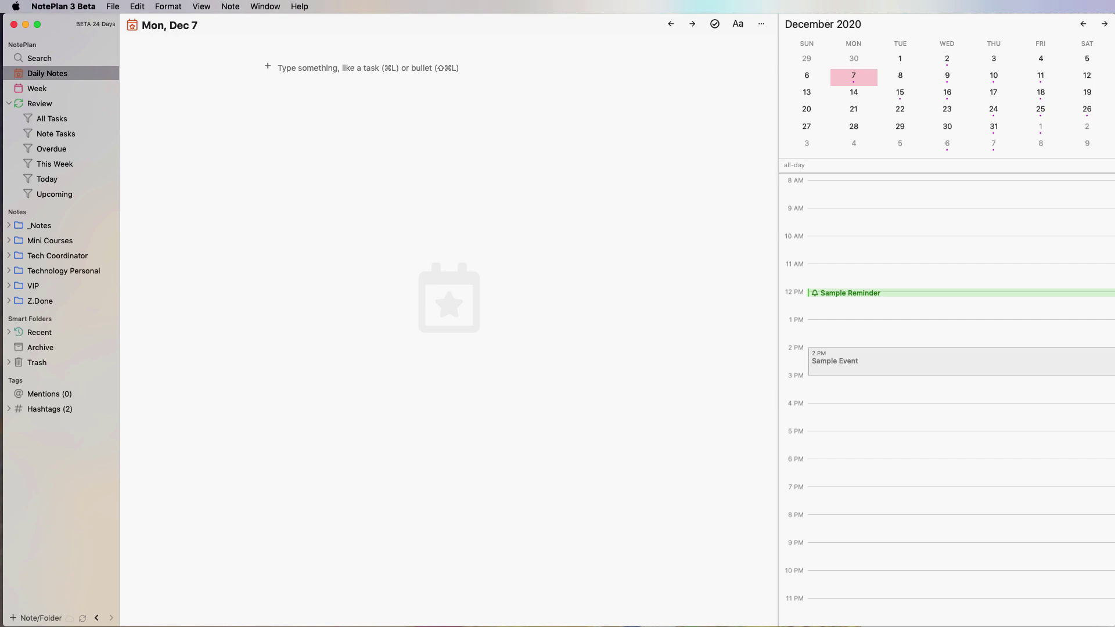
{"action": "left_click", "coordinate": [269, 65]}
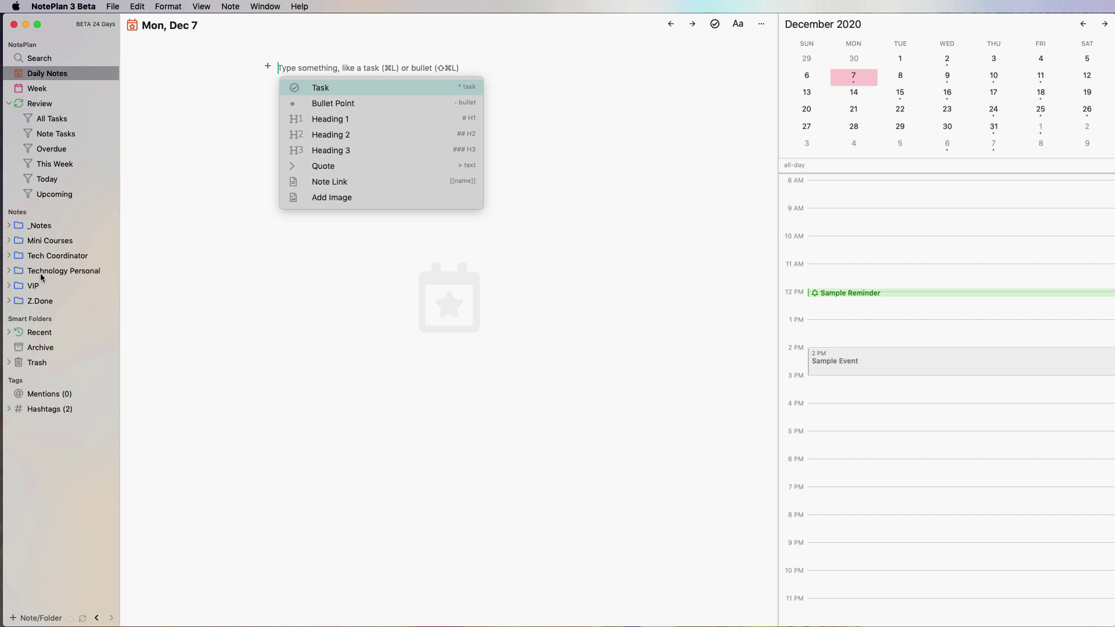
{"action": "left_click", "coordinate": [299, 68]}
{"action": "left_click", "coordinate": [38, 91]}
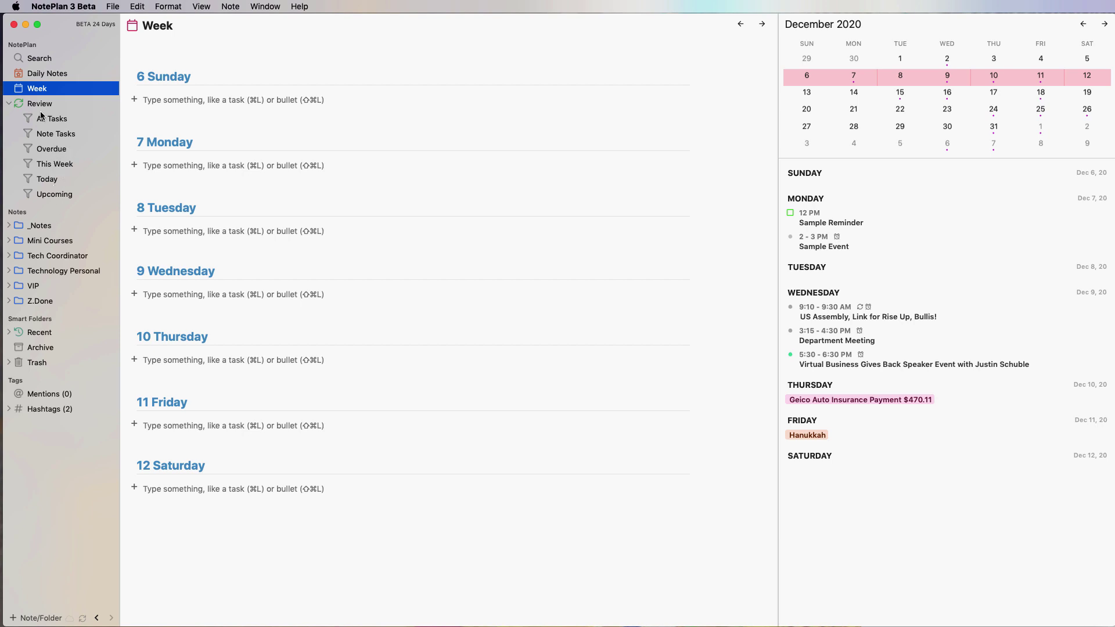
In the Dec 7 note, add a '### Major Tasks' heading with tasks Item 1, Item 2 and Item 3.
{"action": "left_click", "coordinate": [46, 73]}
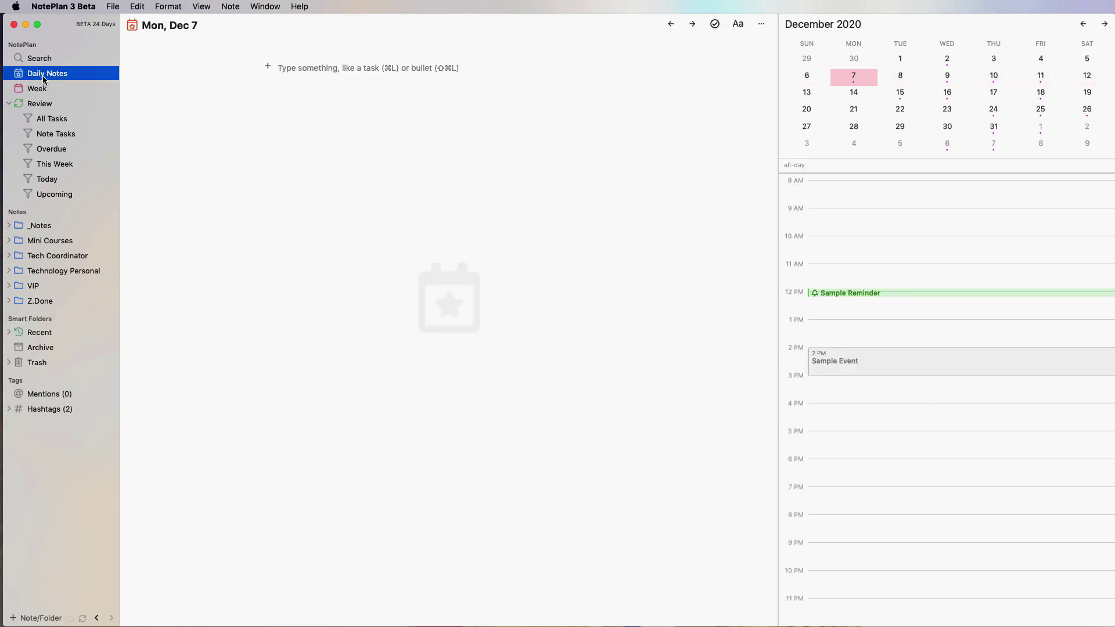
{"action": "left_click", "coordinate": [289, 66]}
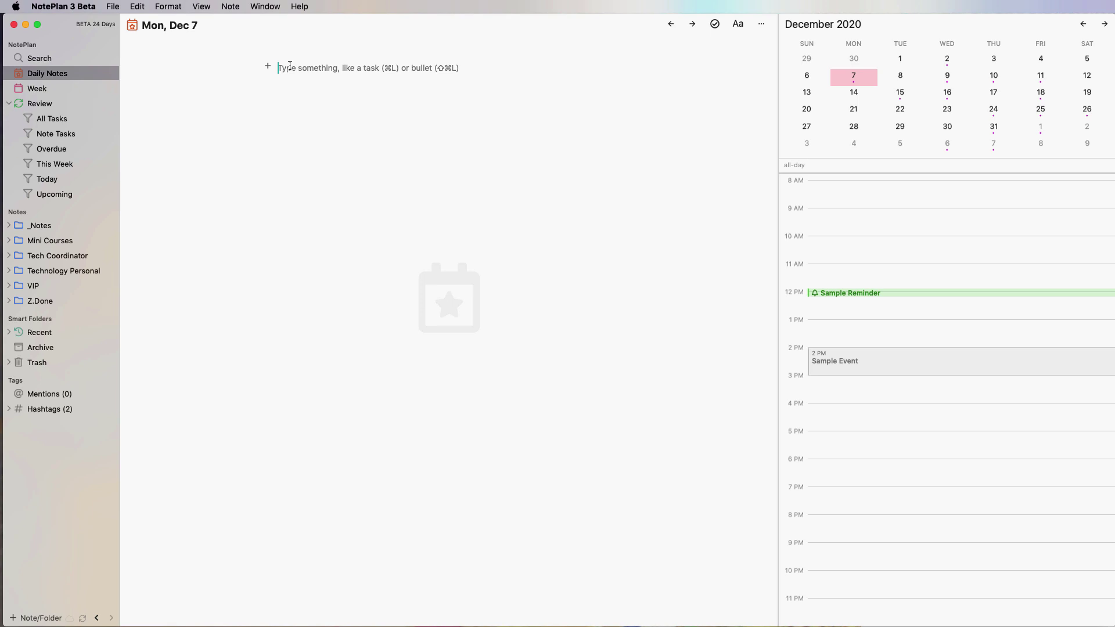
{"action": "type", "text": "### "}
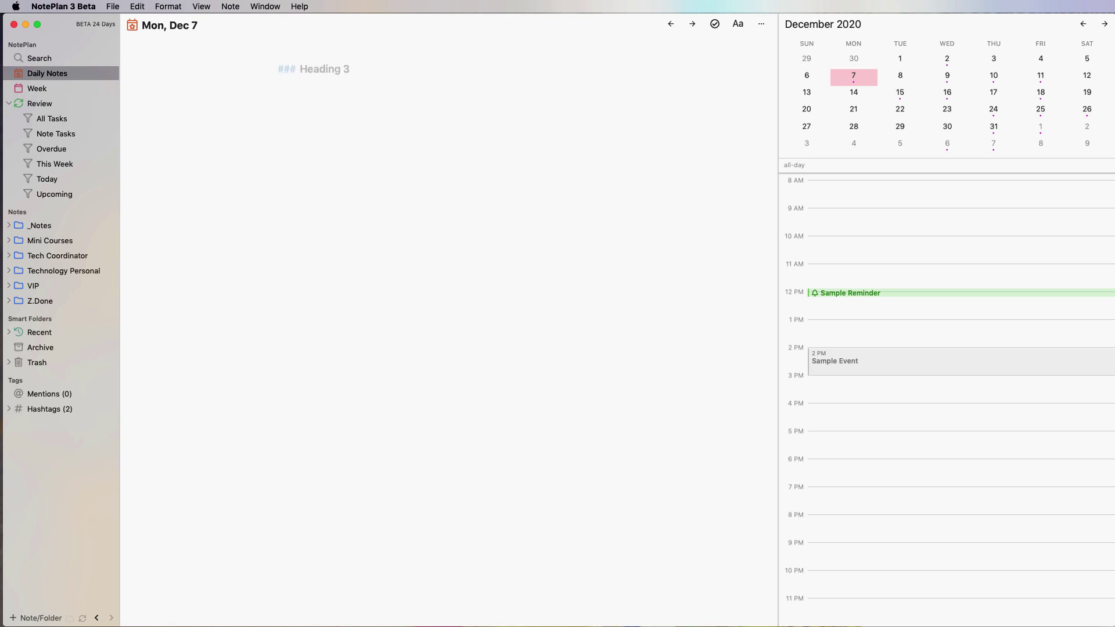
{"action": "type", "text": "Major Tasks"}
{"action": "key", "text": "Return"}
{"action": "key", "text": "super+l"}
{"action": "type", "text": "Item 1"}
{"action": "key", "text": "Return"}
{"action": "type", "text": "Item 2"}
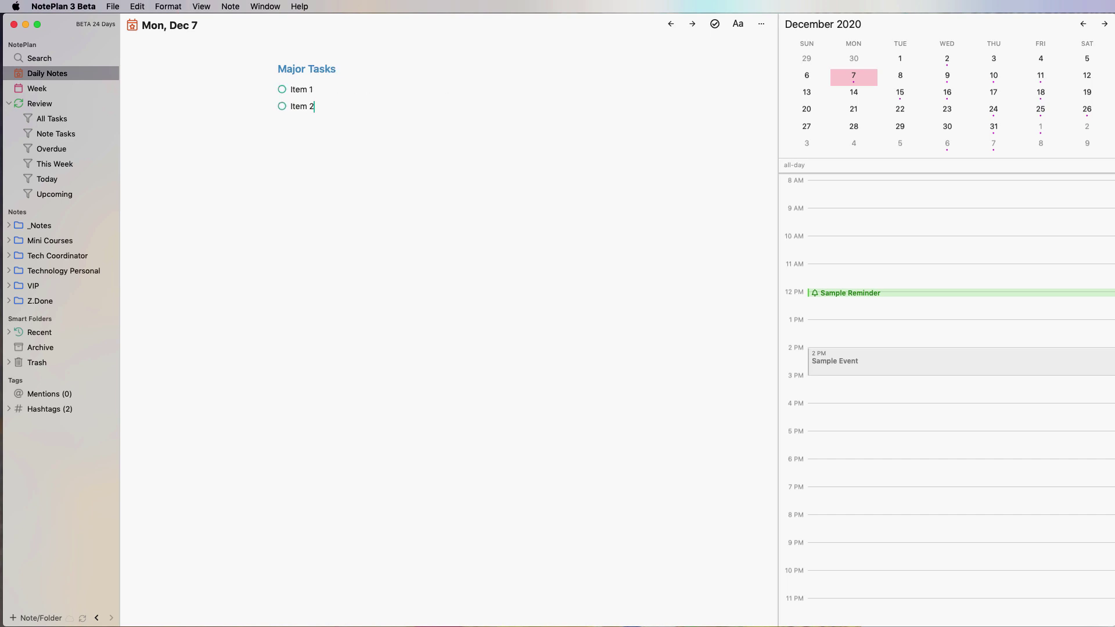
{"action": "key", "text": "Return"}
{"action": "type", "text": "Item 3"}
{"action": "key", "text": "Return"}
{"action": "key", "text": "Return"}
Add an Emails heading with a 'Something' task, followed by a '### Meetings' heading.
{"action": "left_click", "coordinate": [267, 143]}
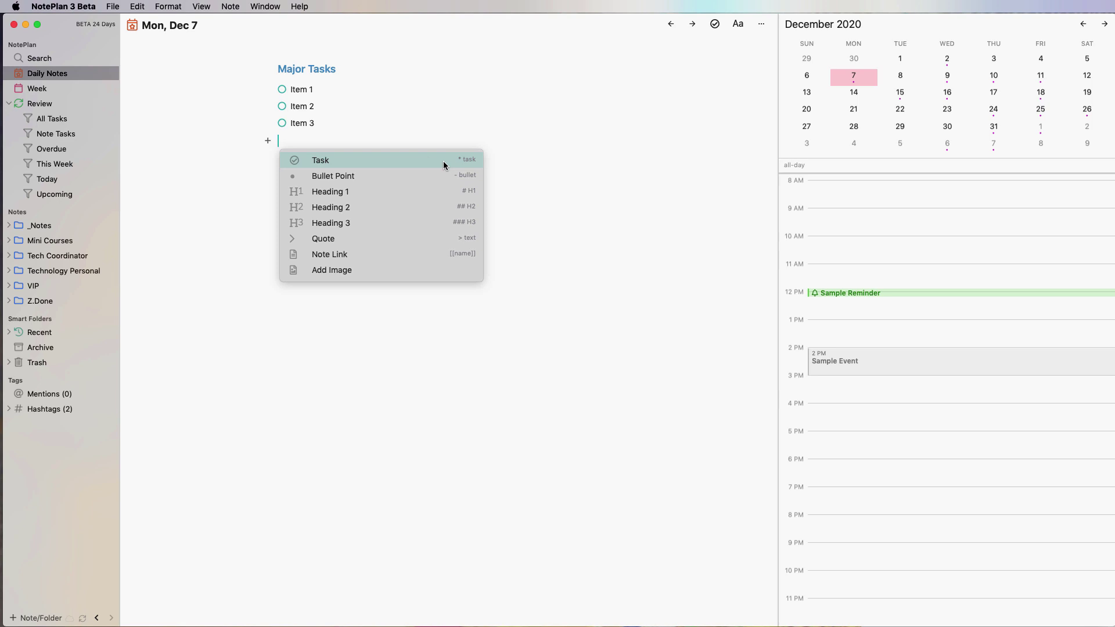
{"action": "key", "text": "Return"}
{"action": "left_click", "coordinate": [267, 158]}
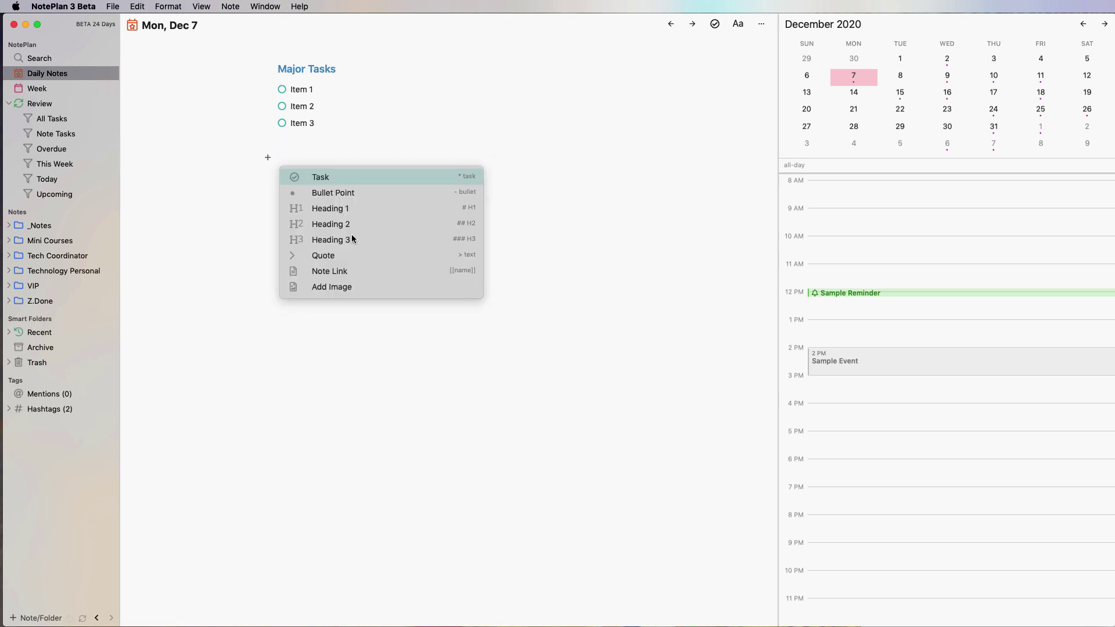
{"action": "left_click", "coordinate": [331, 239]}
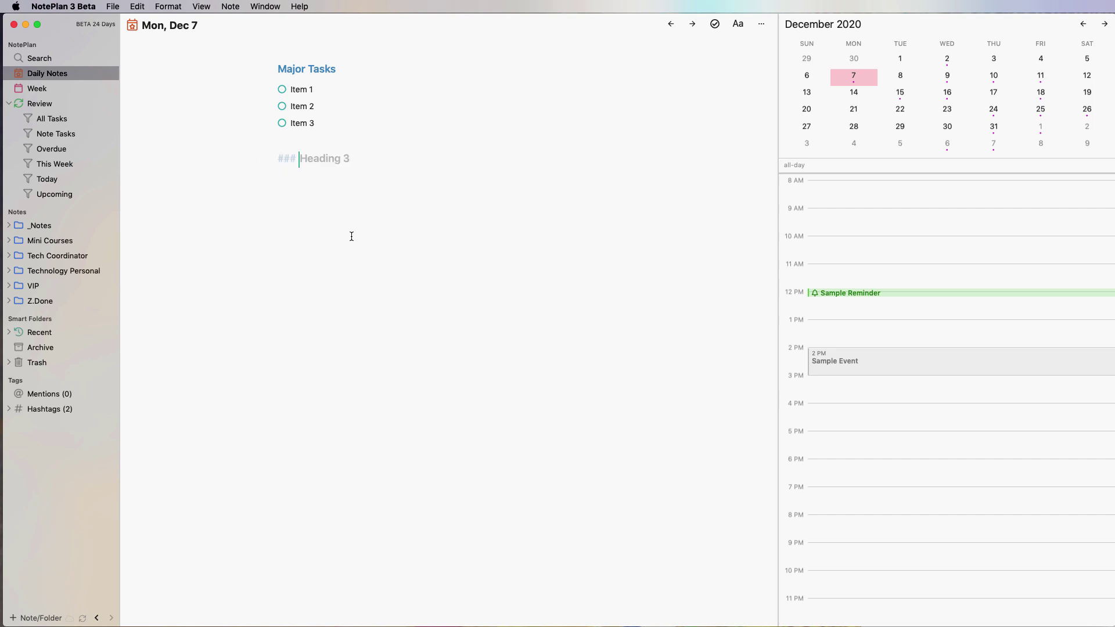
{"action": "type", "text": "Emails"}
{"action": "key", "text": "Return"}
{"action": "type", "text": "* Something"}
{"action": "key", "text": "Return"}
{"action": "key", "text": "Return"}
{"action": "type", "text": "##"}
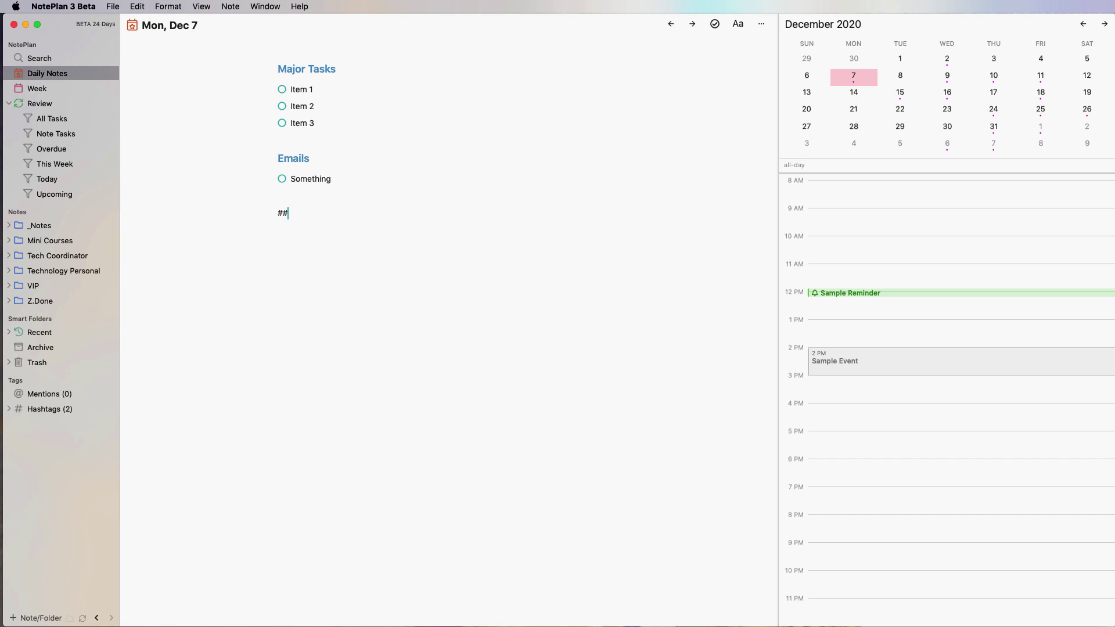
{"action": "type", "text": "# Meetings"}
{"action": "key", "text": "Return"}
{"action": "key", "text": "super+Tab"}
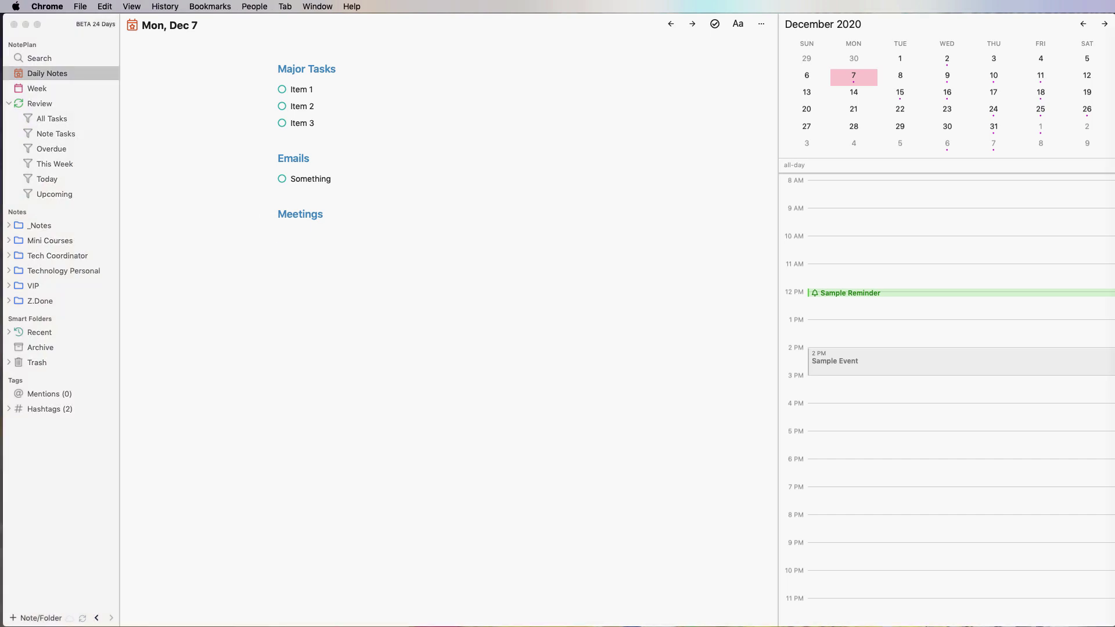
{"action": "left_click", "coordinate": [321, 231]}
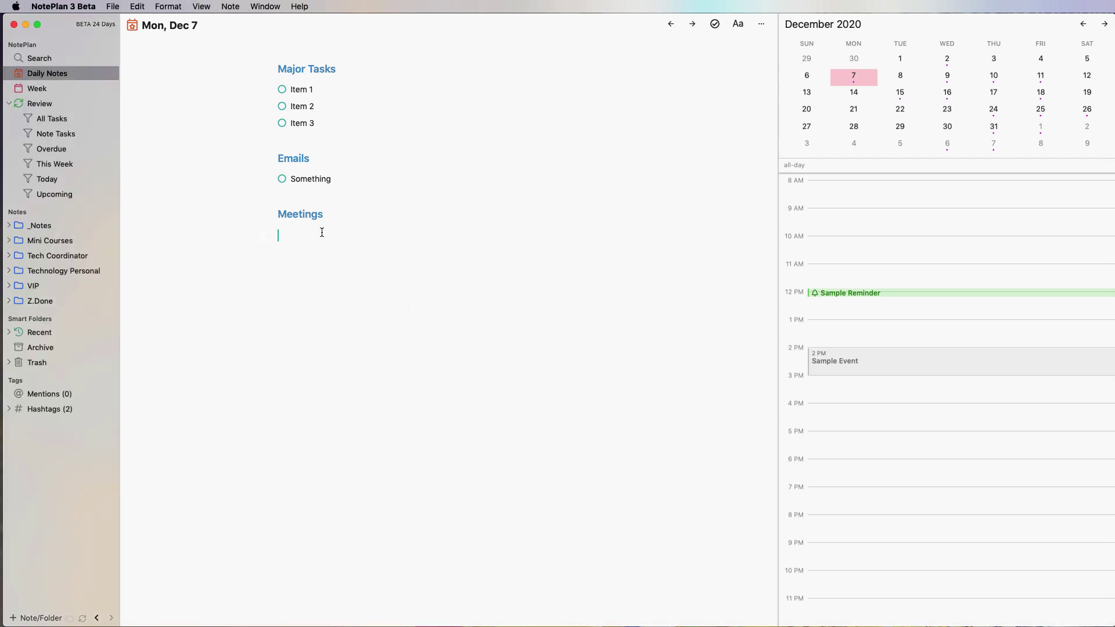
{"action": "type", "text": "*"}
{"action": "type", "text": "[Edutopia](https://www.edutopia.org/article/how-make-station-rotation-work-during-hybrid-learning)"}
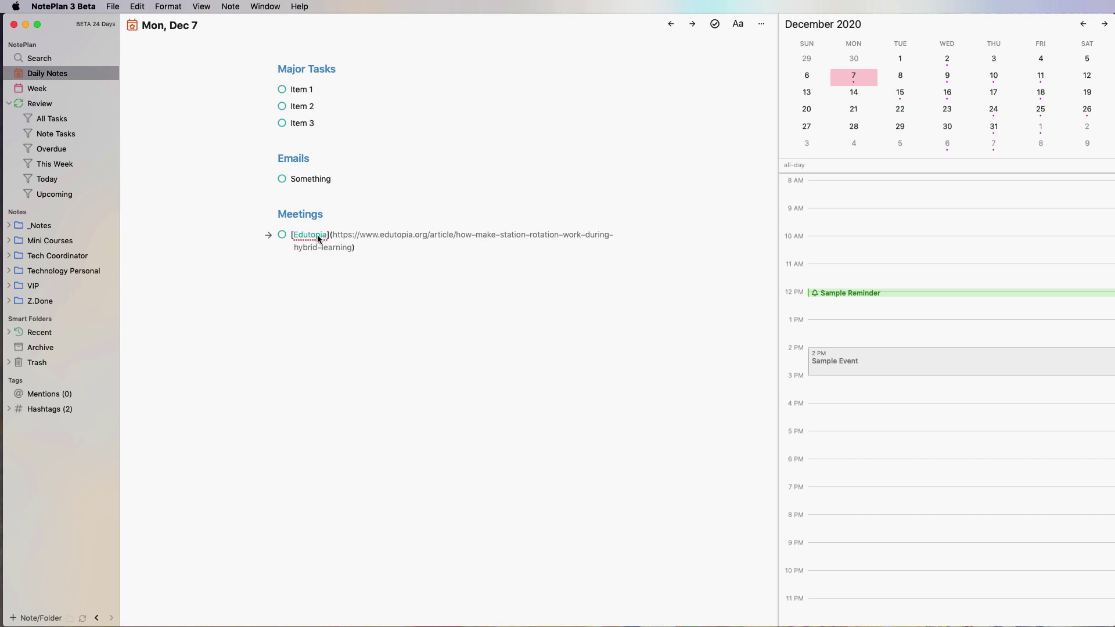
{"action": "left_click", "coordinate": [318, 238]}
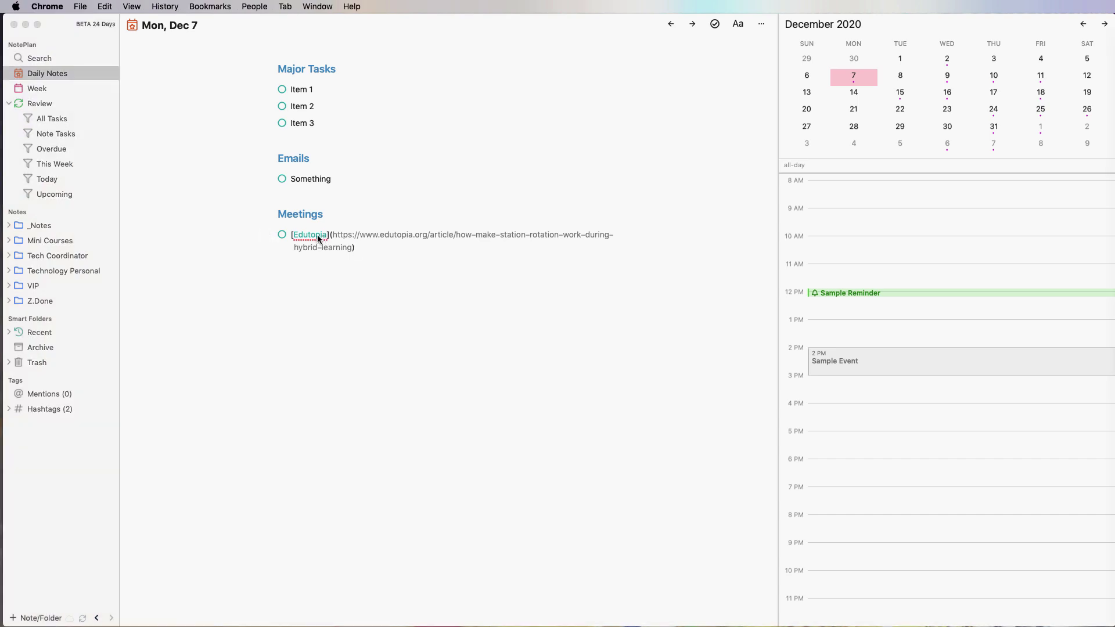
{"action": "left_click", "coordinate": [379, 256]}
{"action": "key", "text": "Return"}
{"action": "type", "text": "[G"}
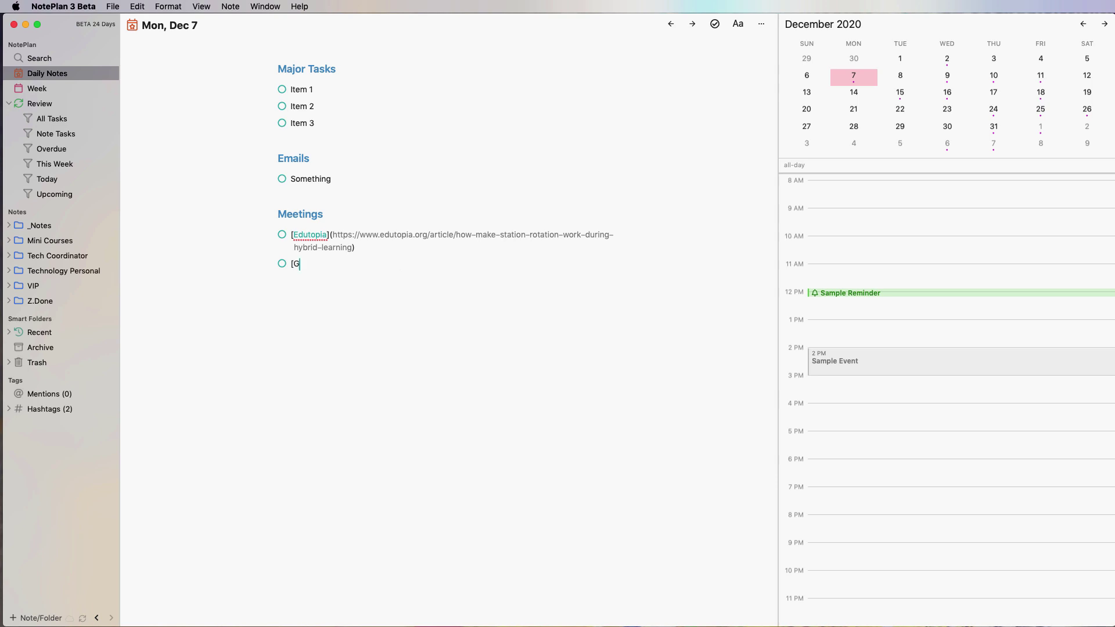
{"action": "type", "text": "oogle"}
{"action": "type", "text": "(www.google.com)"}
{"action": "key", "text": "Return"}
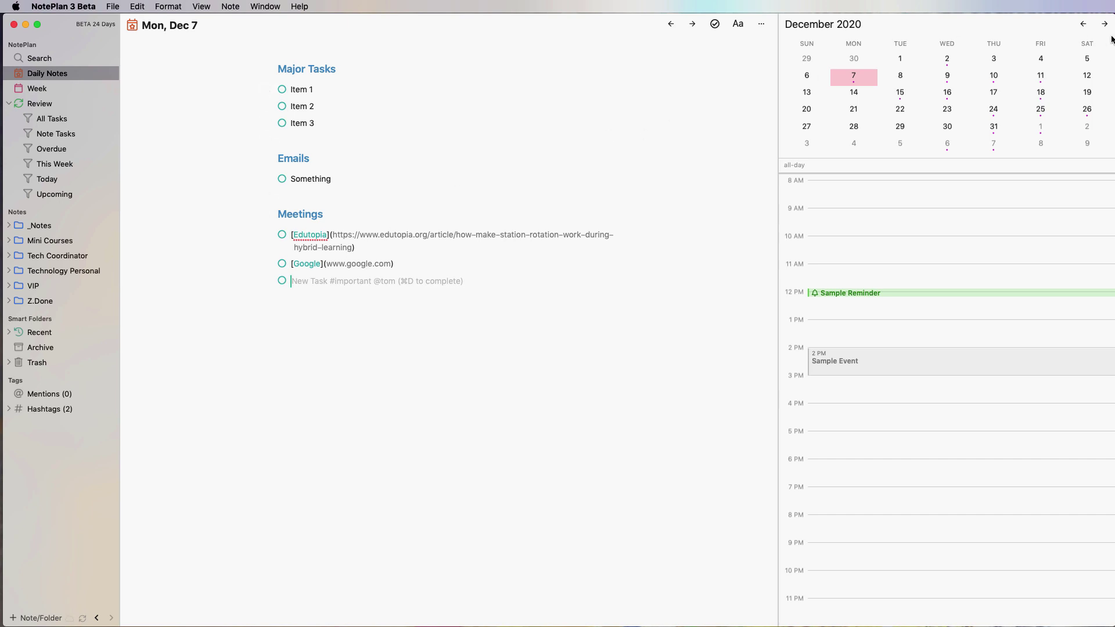
{"action": "key", "text": "BackSpace"}
{"action": "key", "text": "super+z"}
Browse the notes in the Mini Courses folder, then return to the Dec 7 note.
{"action": "left_click", "coordinate": [34, 244]}
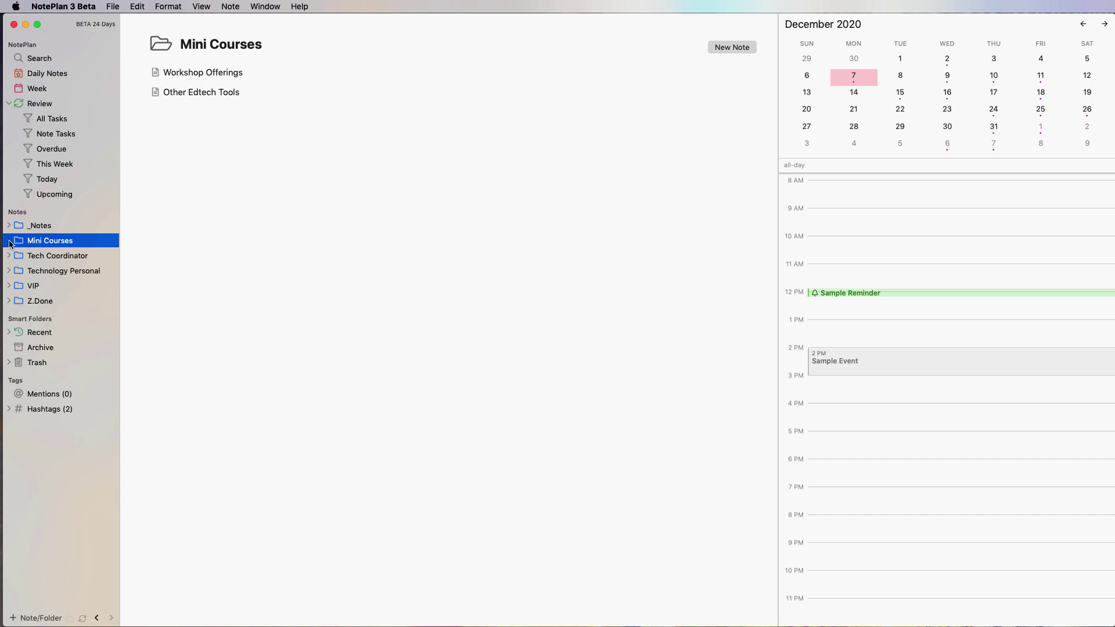
{"action": "left_click", "coordinate": [8, 240]}
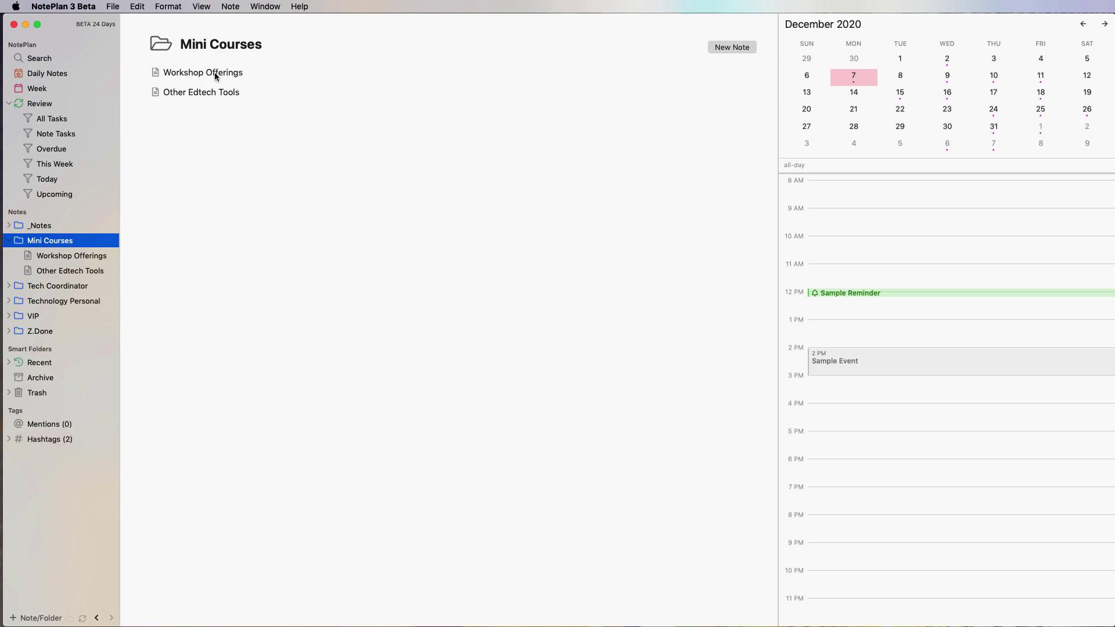
{"action": "left_click", "coordinate": [53, 74]}
Insert a note link to Workshop Offerings on the empty line.
{"action": "left_click", "coordinate": [267, 280]}
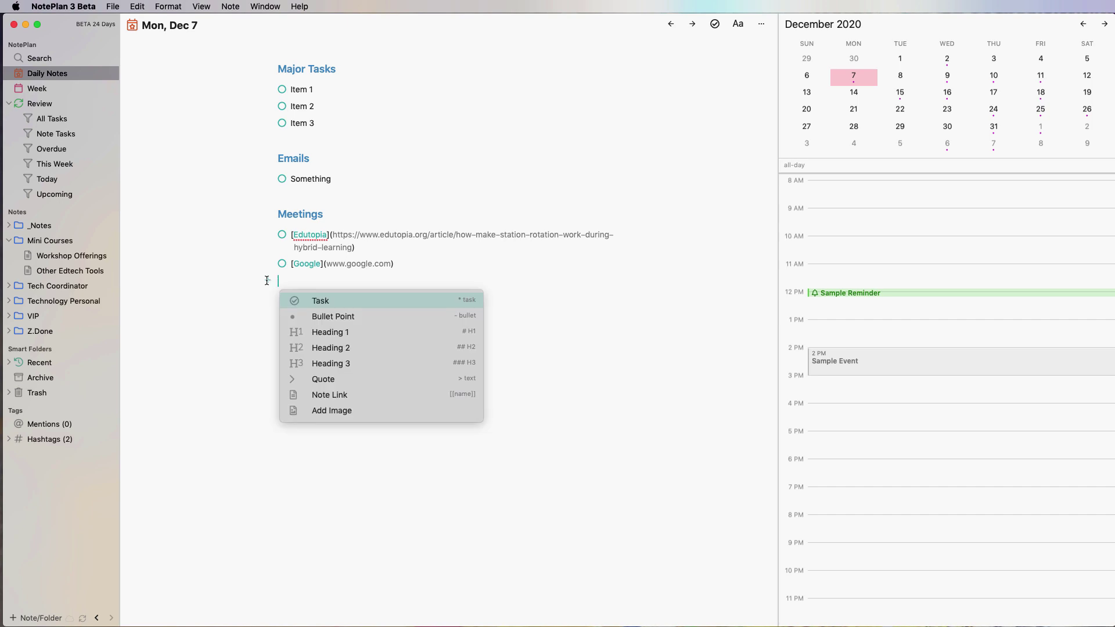
{"action": "left_click", "coordinate": [326, 395]}
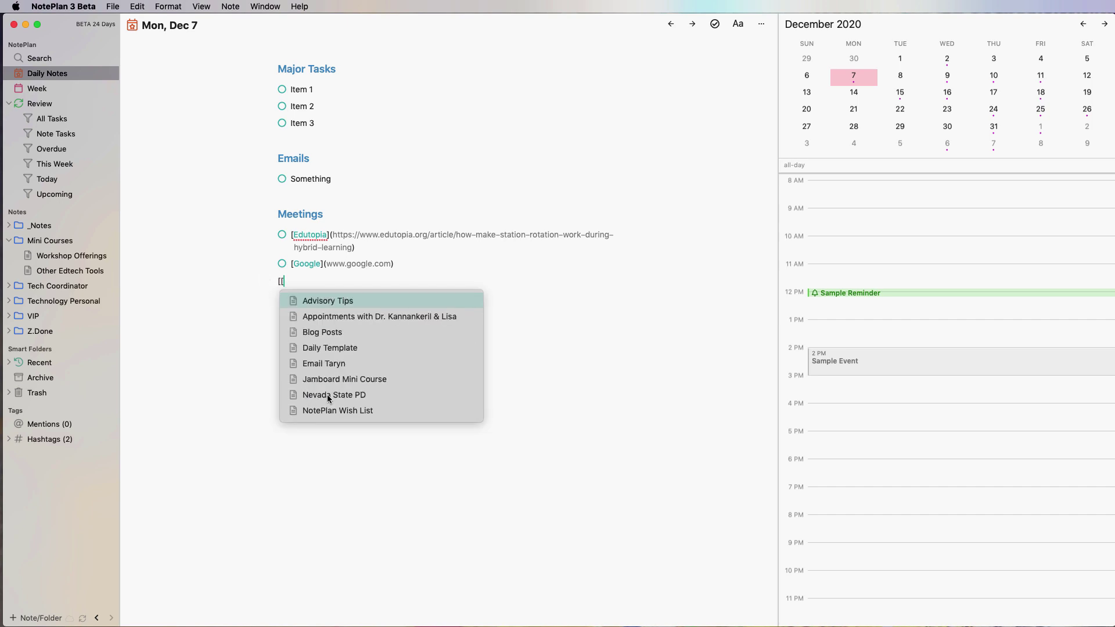
{"action": "scroll", "coordinate": [326, 395], "scroll_direction": "down", "scroll_amount": 3}
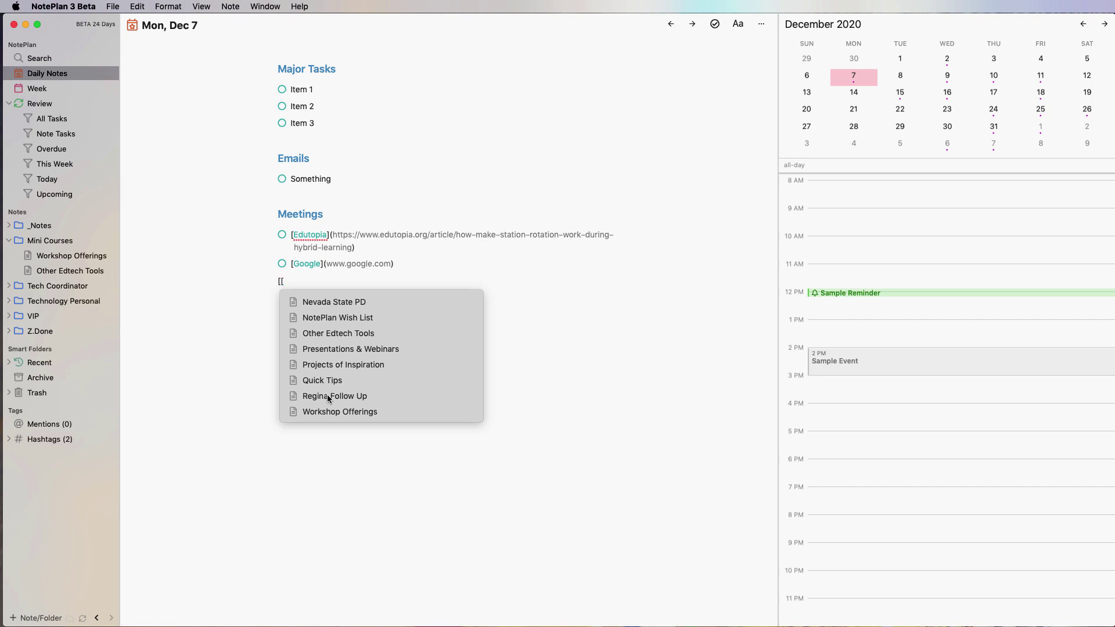
{"action": "left_click", "coordinate": [331, 412]}
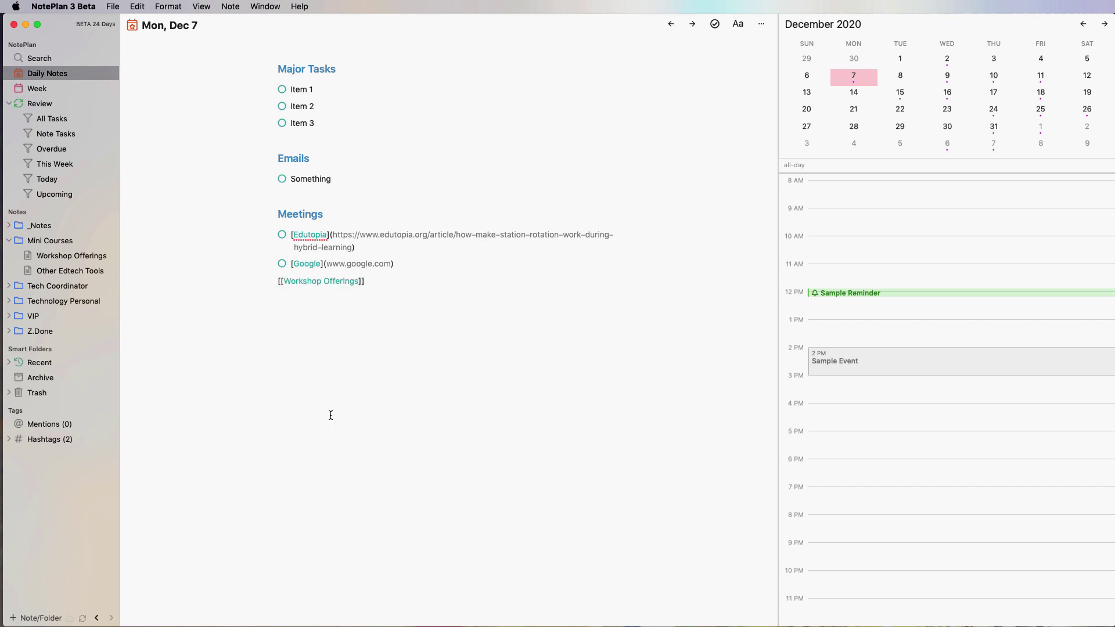
Add an Advisory Tips link below it with [[, open that note, and return to Dec 7.
{"action": "key", "text": "Return"}
{"action": "type", "text": "[["}
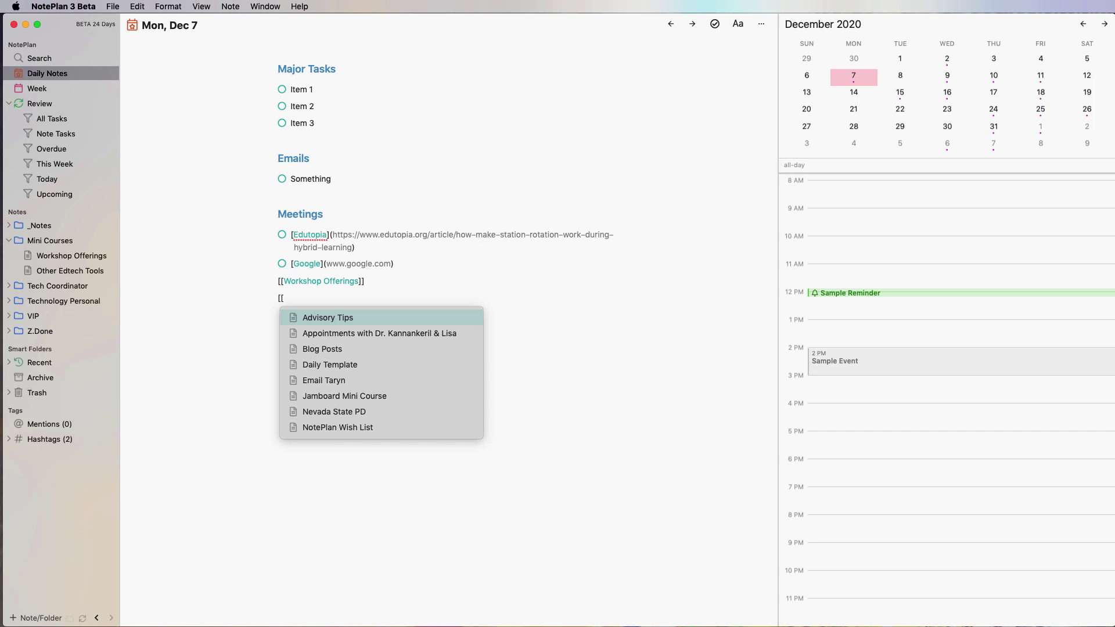
{"action": "left_click", "coordinate": [332, 319]}
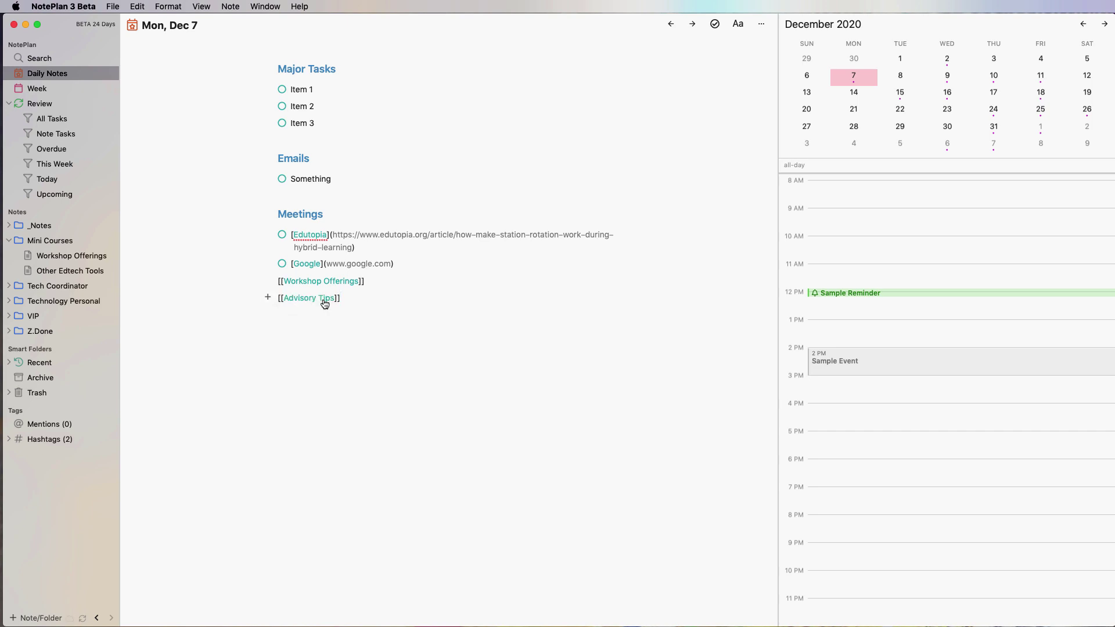
{"action": "left_click", "coordinate": [316, 297]}
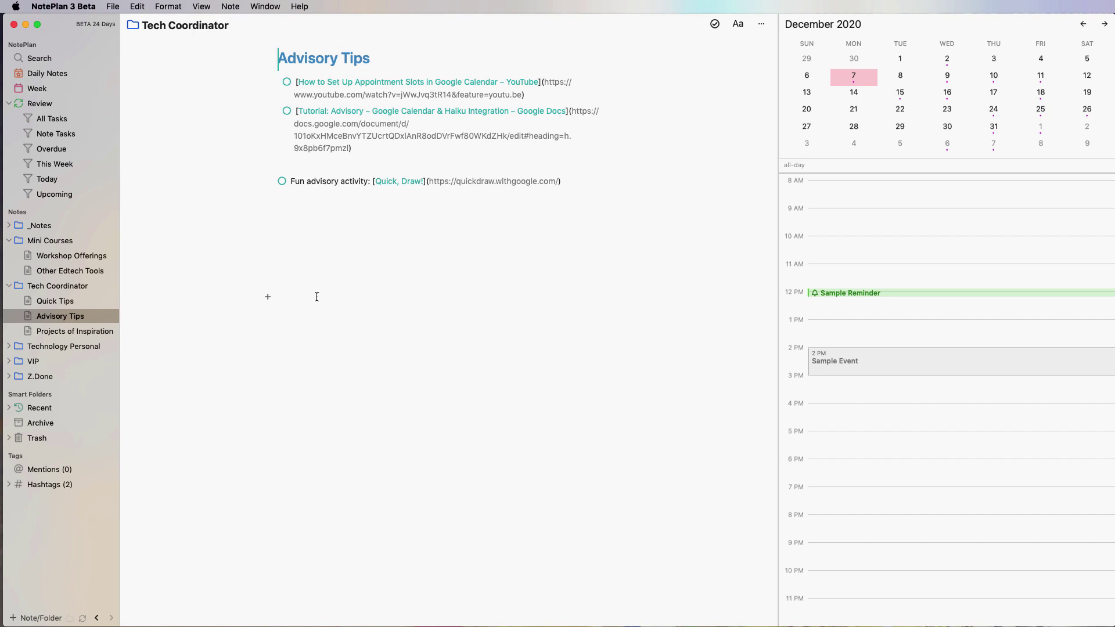
{"action": "left_click", "coordinate": [58, 73]}
Mark the Edutopia task completed and cancel the Google task.
{"action": "left_click", "coordinate": [278, 234]}
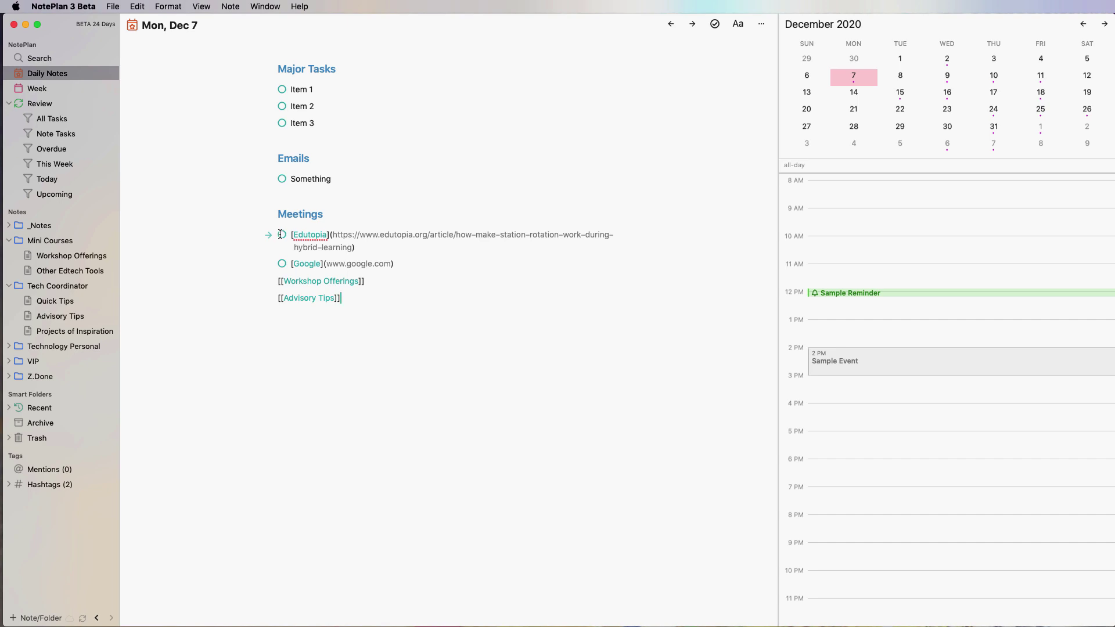
{"action": "left_click", "coordinate": [281, 235]}
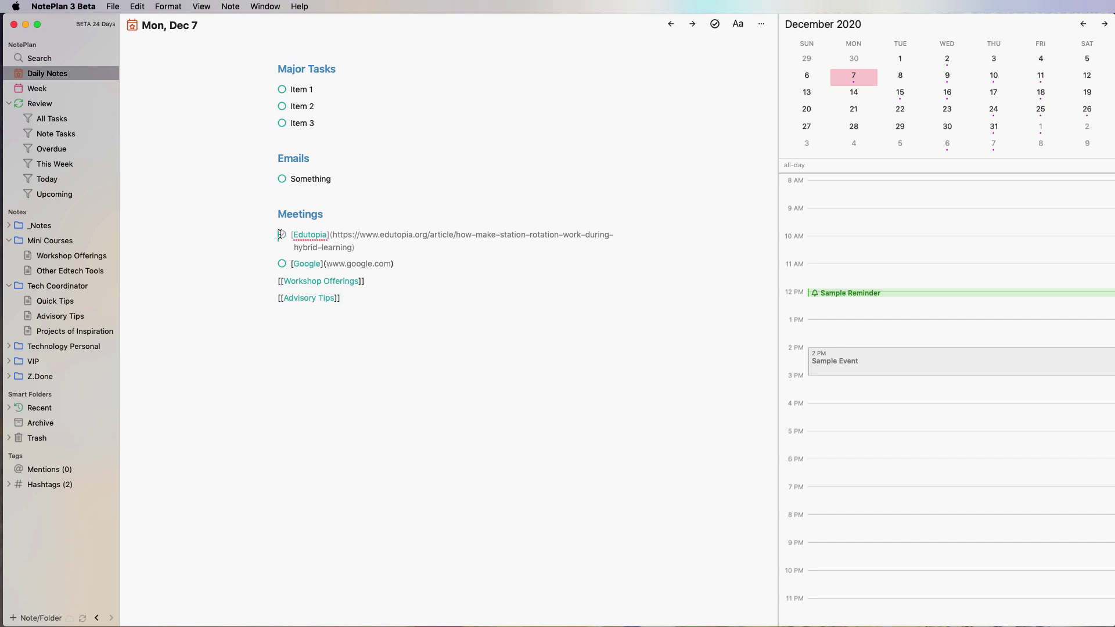
{"action": "left_click", "coordinate": [269, 264]}
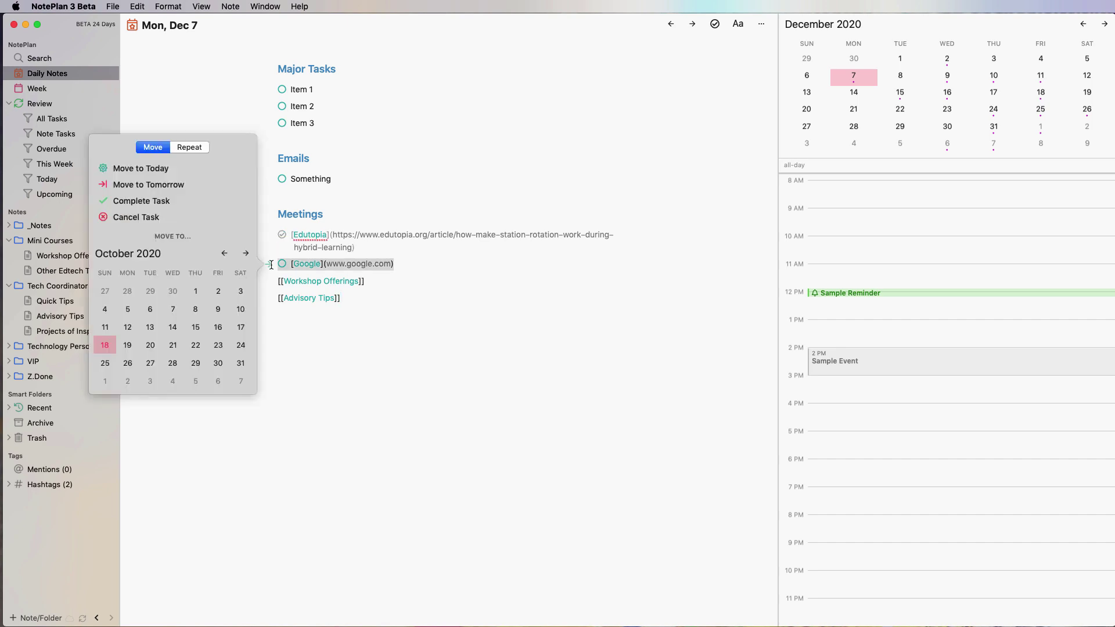
{"action": "left_click", "coordinate": [134, 223]}
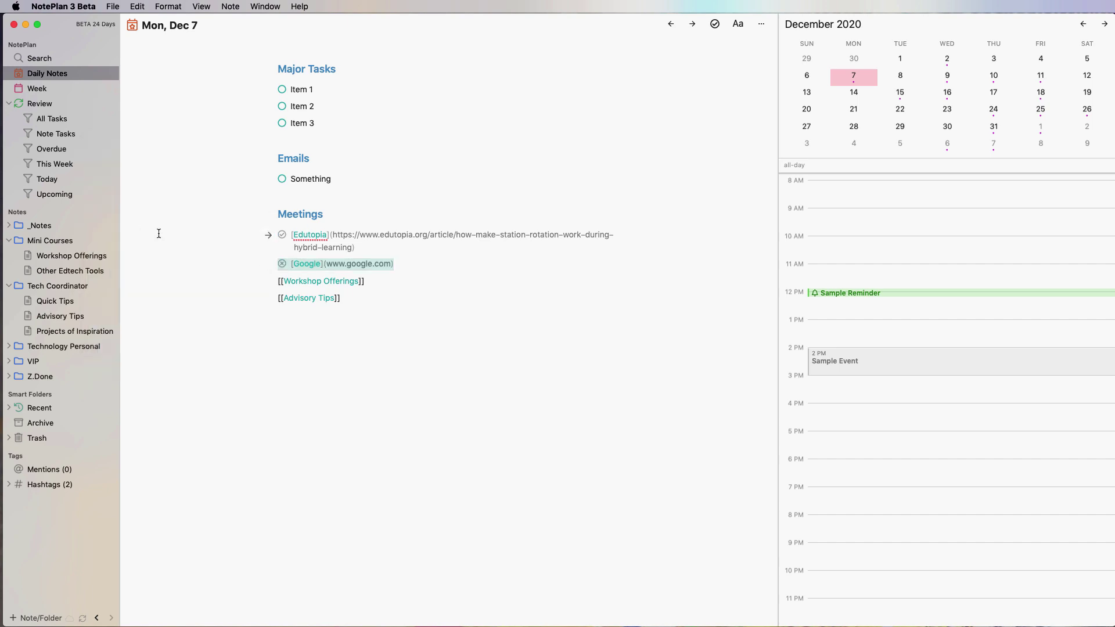
Turn the Workshop Offerings link line into a task.
{"action": "left_click", "coordinate": [265, 281]}
{"action": "left_click", "coordinate": [302, 302]}
{"action": "left_click", "coordinate": [267, 280]}
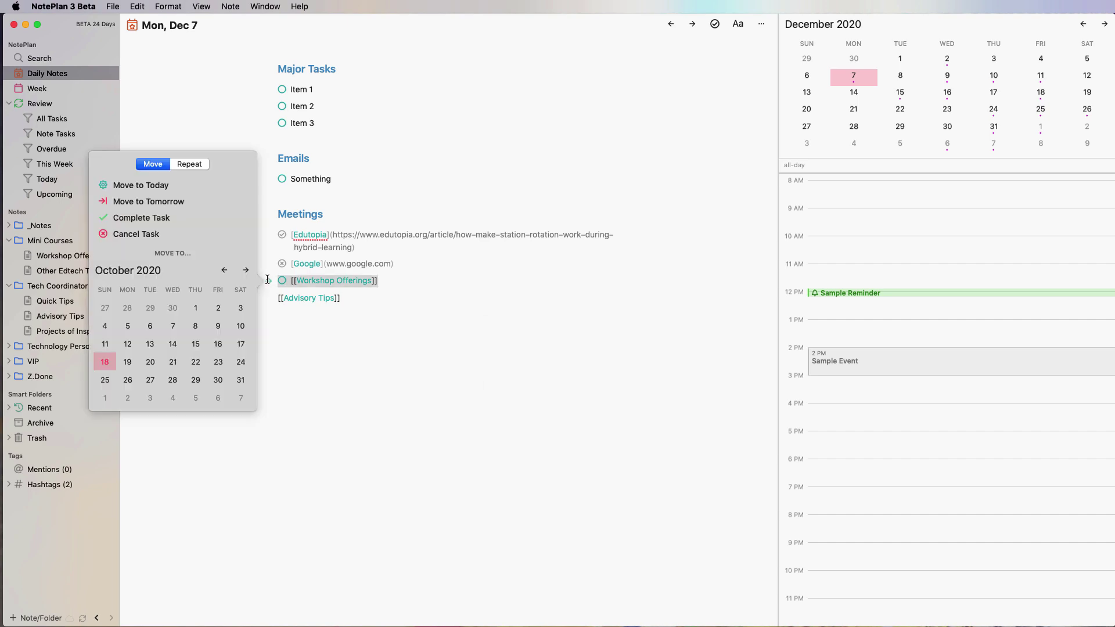
Schedule the Workshop Offerings task for 2020-12-08, undoing an accidental move to tomorrow.
{"action": "left_click", "coordinate": [179, 201]}
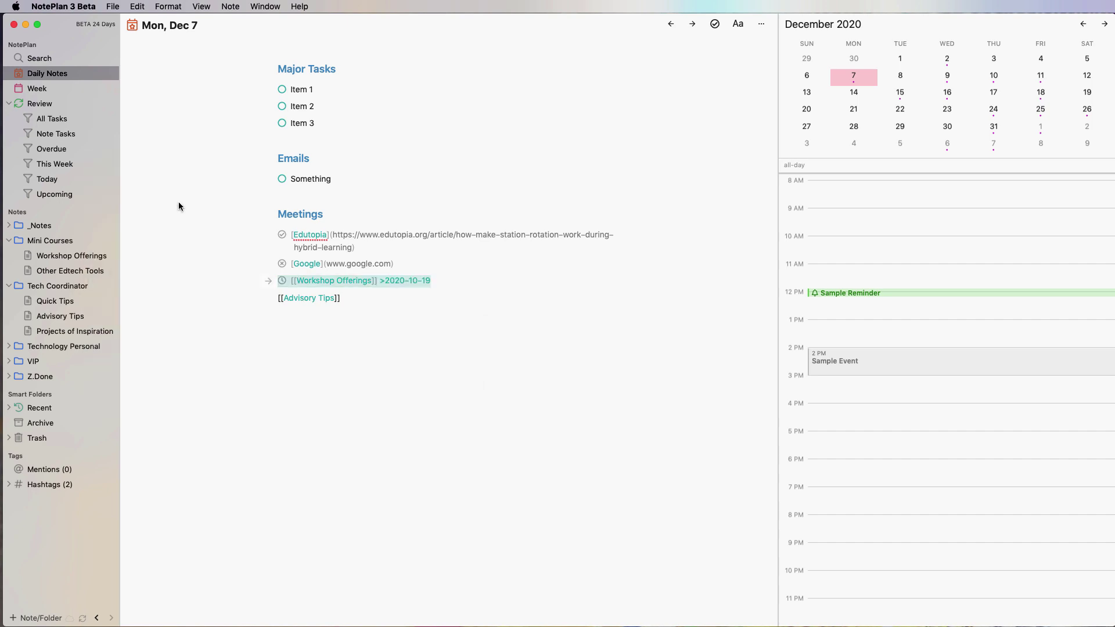
{"action": "left_click", "coordinate": [434, 284]}
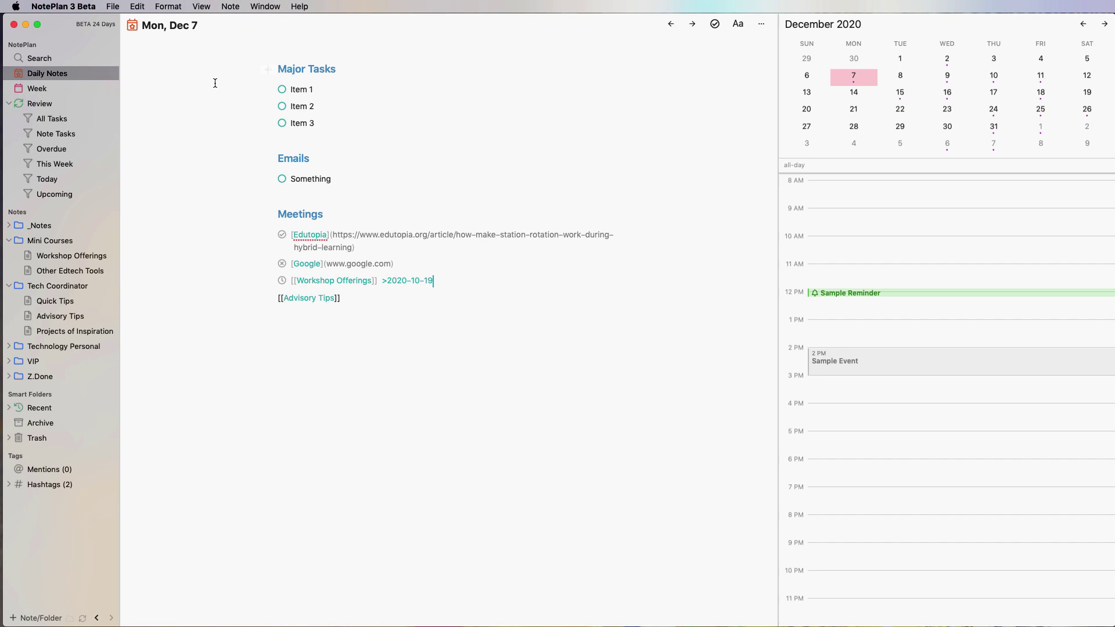
{"action": "key", "text": "super+z"}
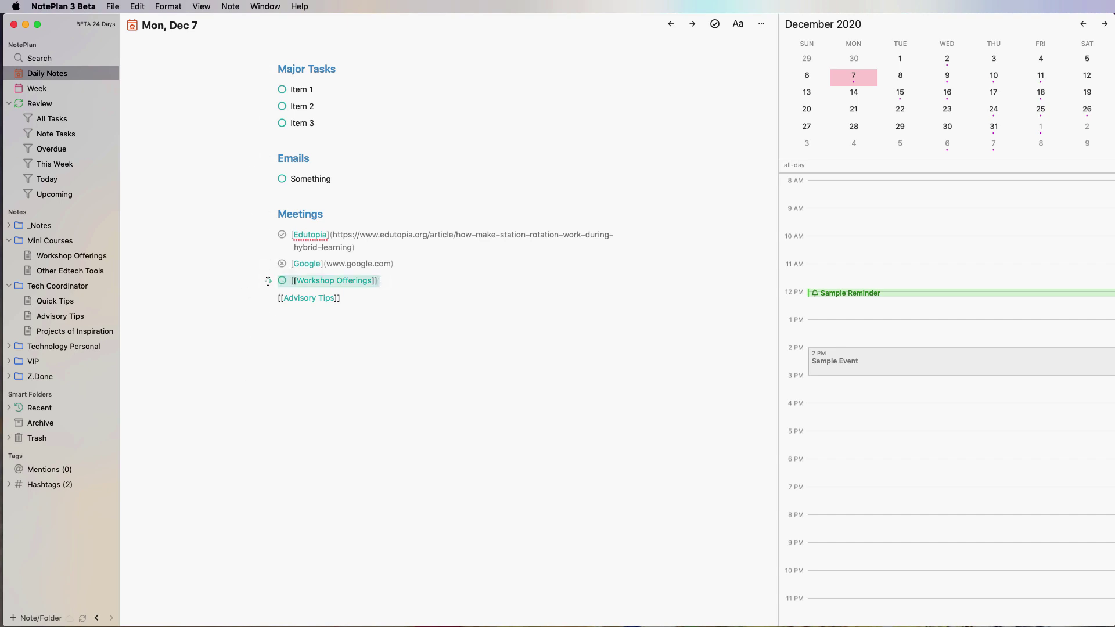
{"action": "left_click", "coordinate": [269, 281]}
{"action": "left_click", "coordinate": [246, 270]}
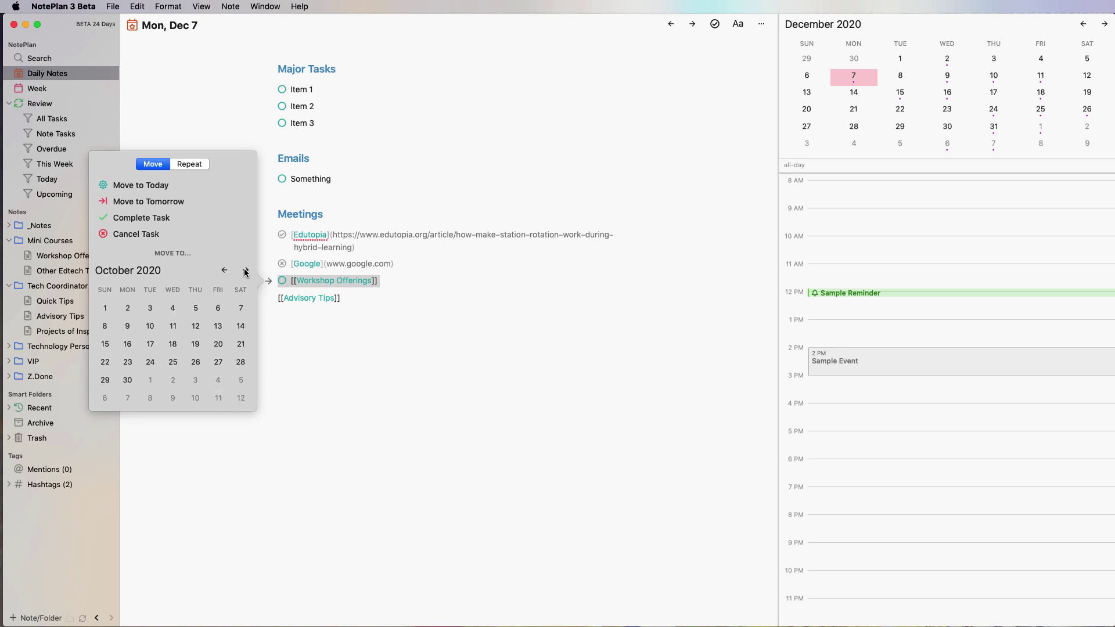
{"action": "left_click", "coordinate": [246, 270]}
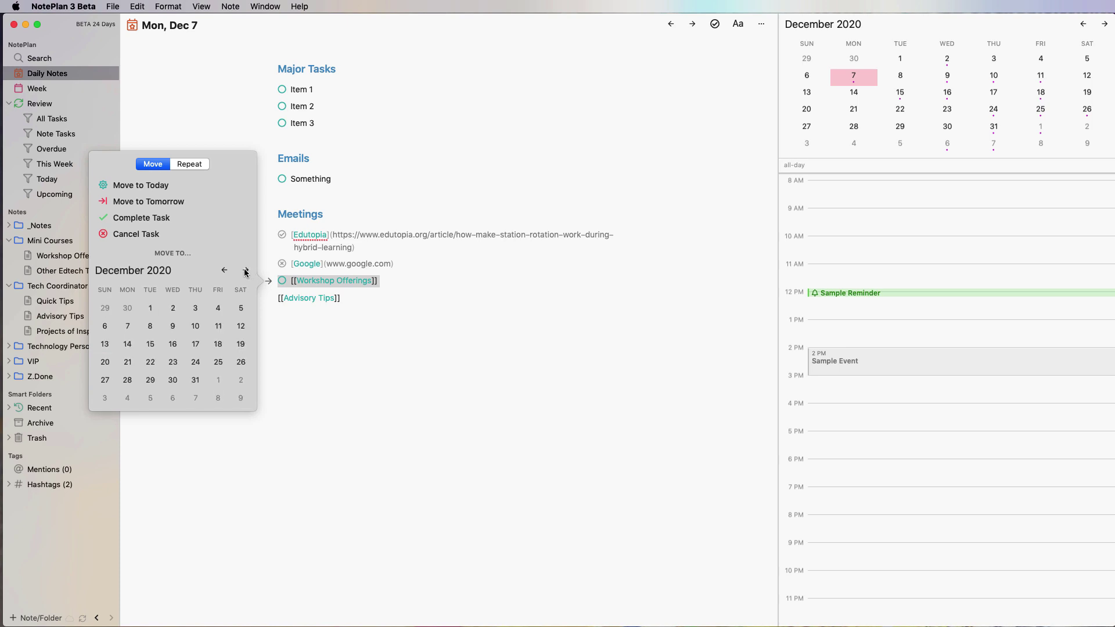
{"action": "left_click", "coordinate": [150, 325]}
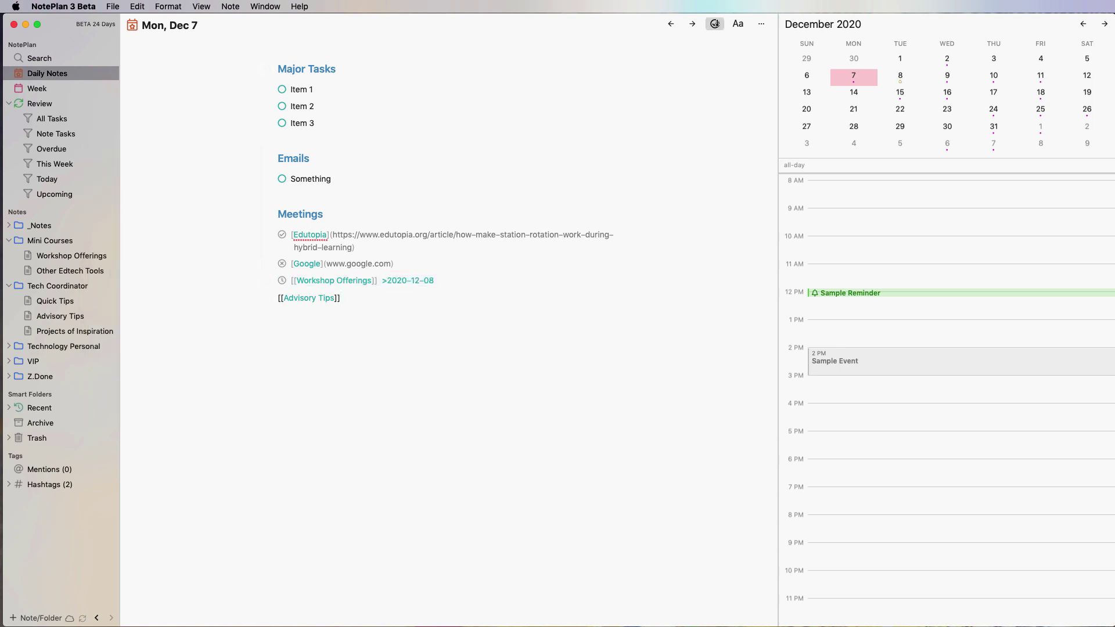
View the task on the Dec 8 daily note and follow its 2020-12-07 back-link.
{"action": "left_click", "coordinate": [690, 24]}
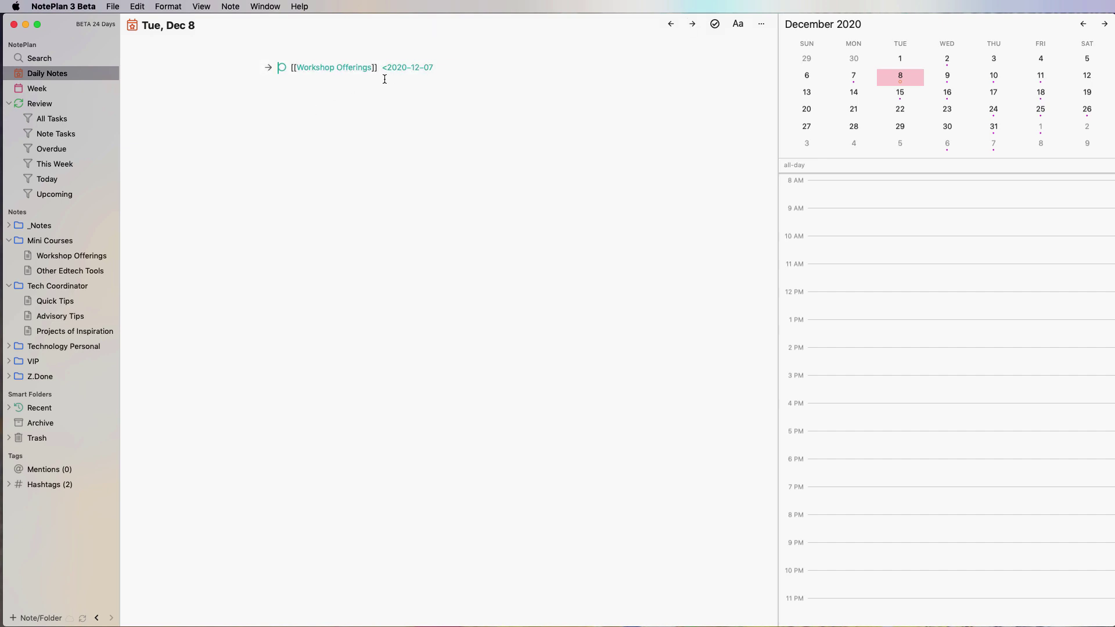
{"action": "left_click", "coordinate": [415, 67]}
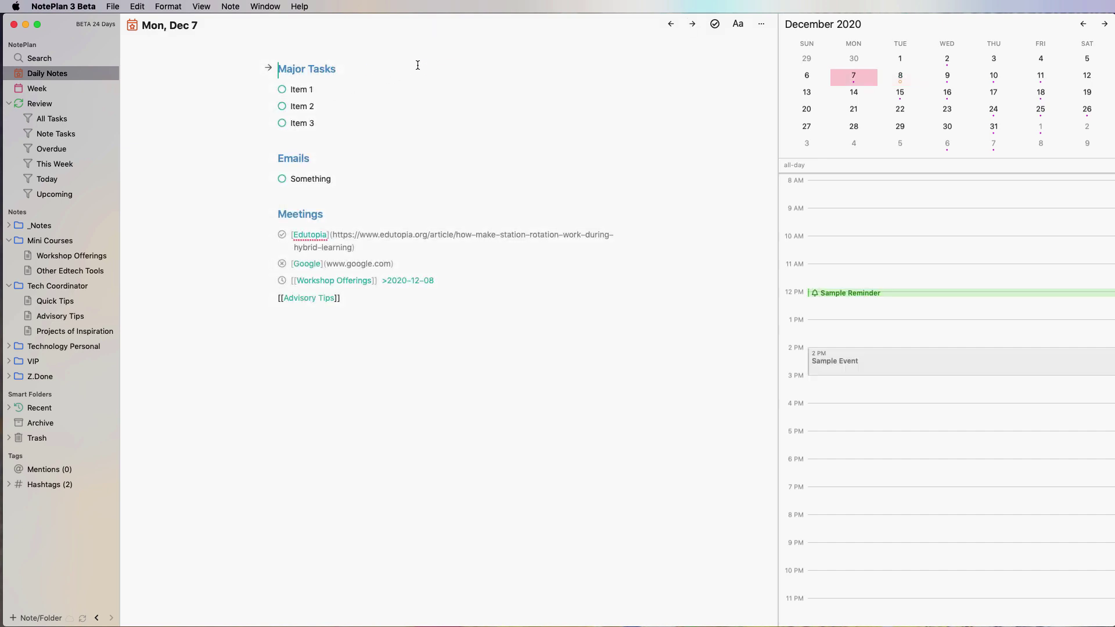
{"action": "left_click", "coordinate": [422, 283]}
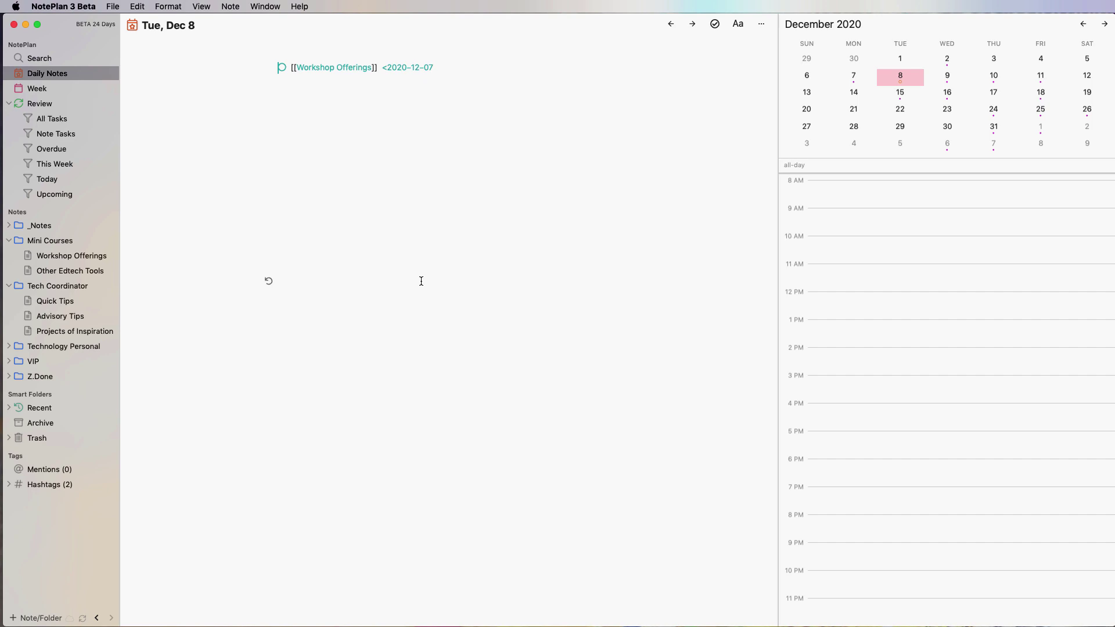
{"action": "left_click", "coordinate": [421, 69]}
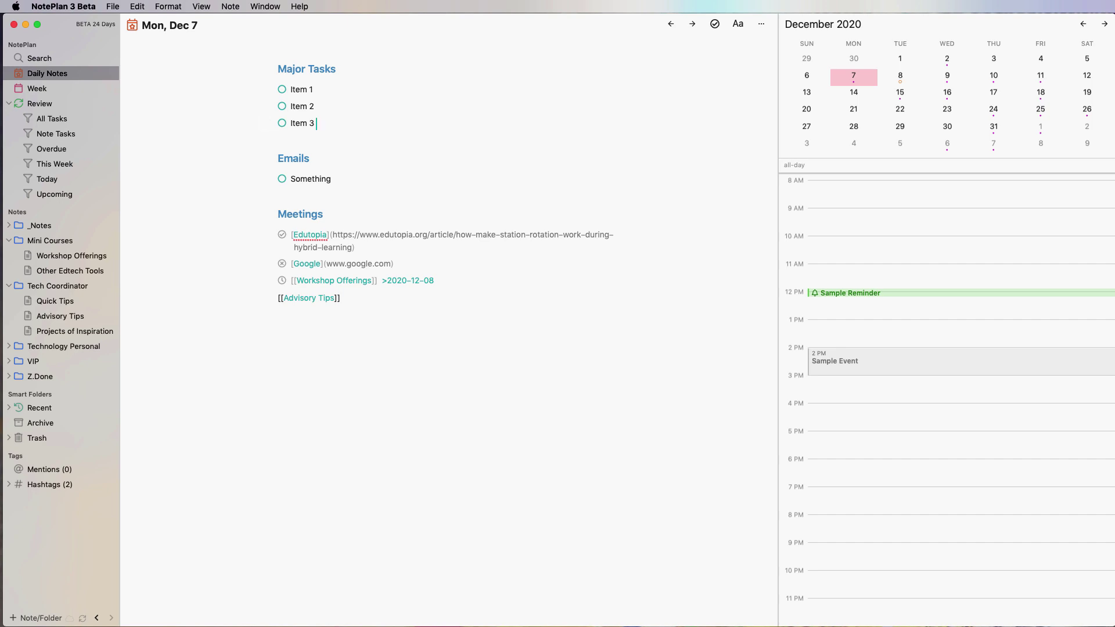
Schedule Item 3 for Thu Dec 10 by typing >dec10 after it.
{"action": "type", "text": ">dec10"}
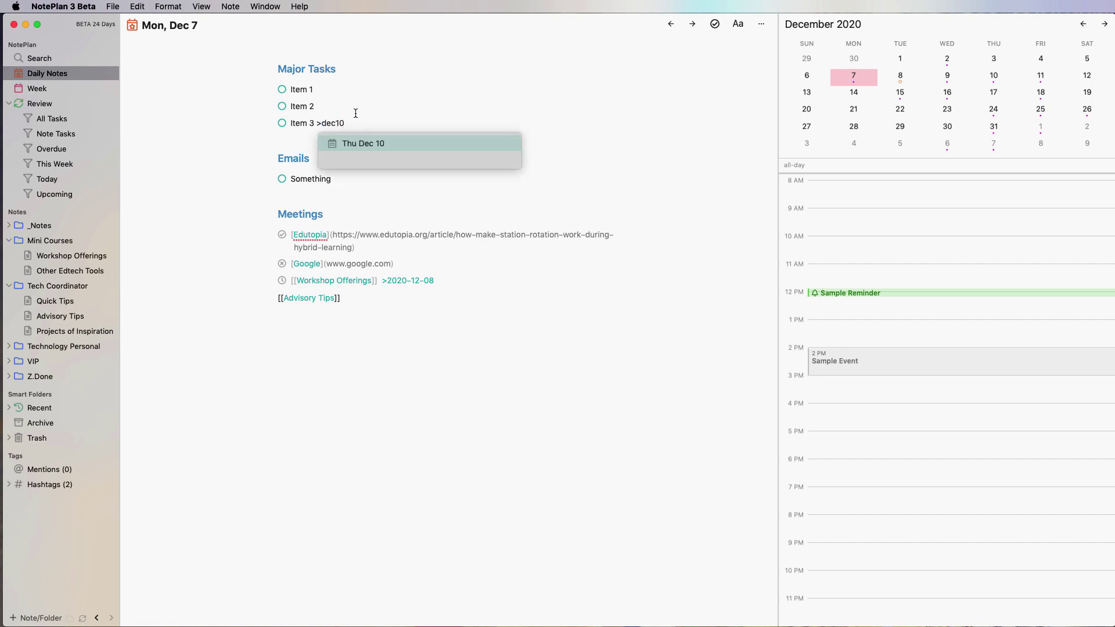
{"action": "left_click", "coordinate": [352, 143]}
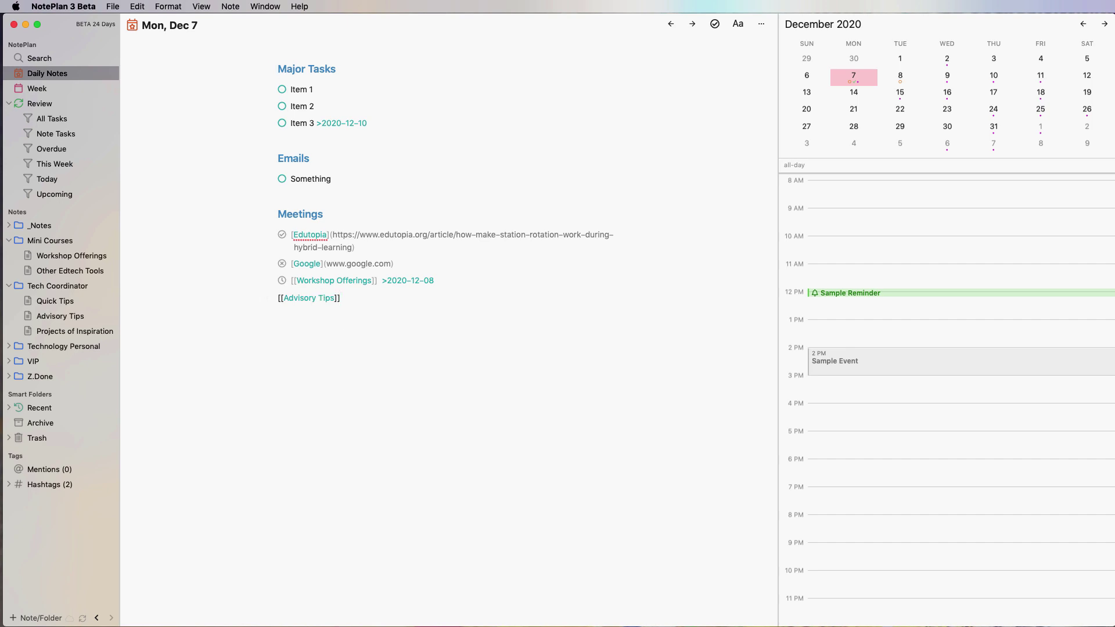
Add a '# Research' heading below the Advisory Tips link, discarding a stray [[ link.
{"action": "type", "text": "[["}
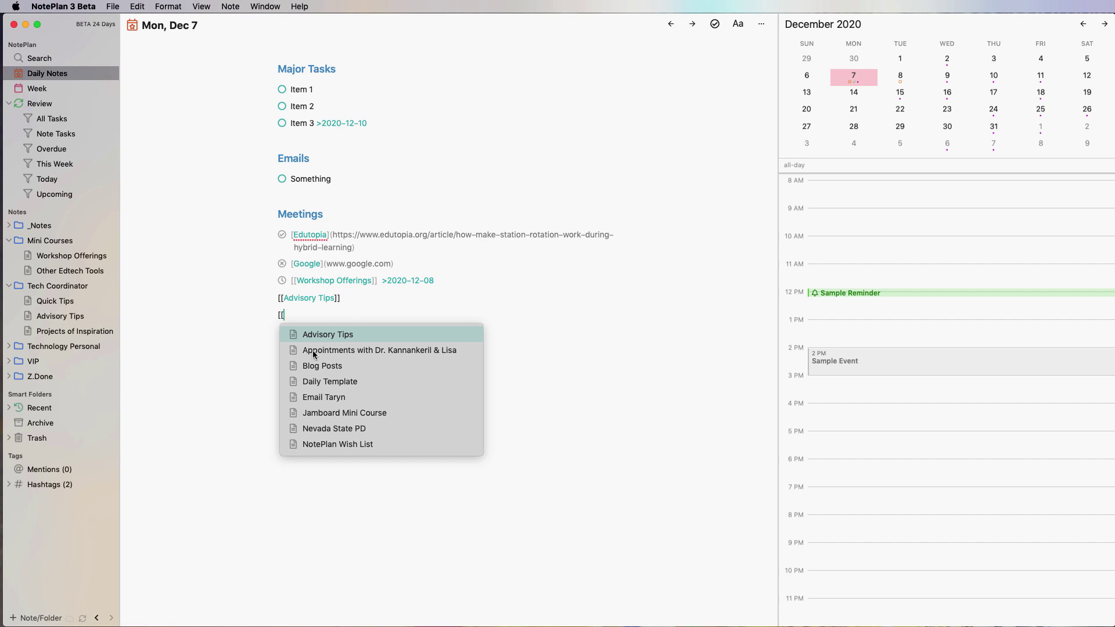
{"action": "scroll", "coordinate": [322, 380], "scroll_direction": "down", "scroll_amount": 5}
{"action": "scroll", "coordinate": [322, 381], "scroll_direction": "up", "scroll_amount": 5}
{"action": "left_click", "coordinate": [308, 315]}
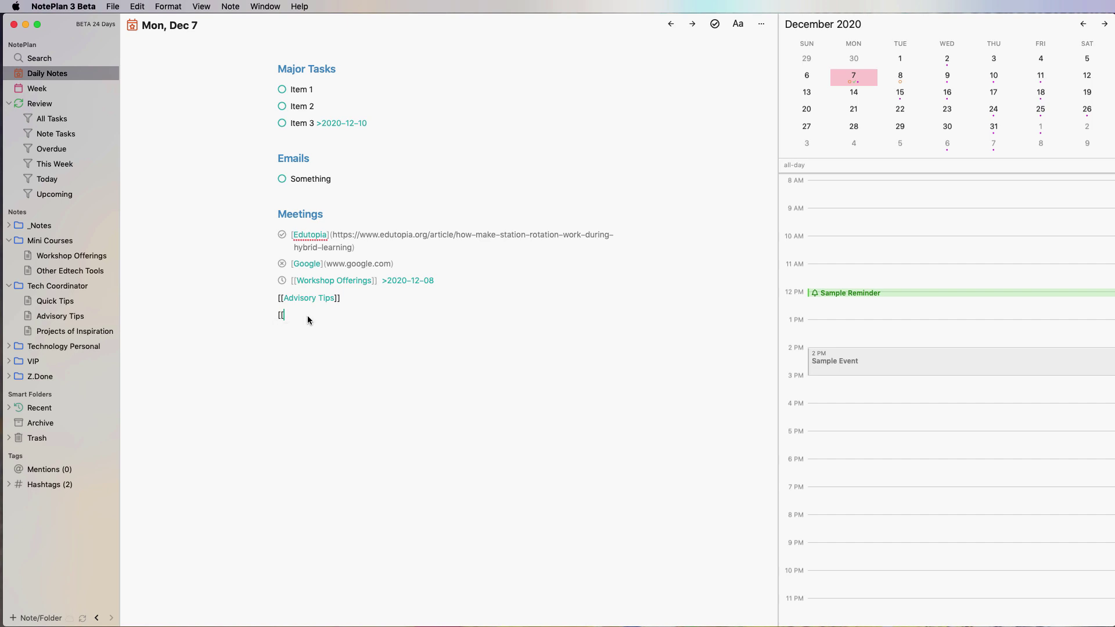
{"action": "key", "text": "BackSpace"}
{"action": "key", "text": "BackSpace"}
{"action": "type", "text": "# Re"}
{"action": "type", "text": "search"}
{"action": "key", "text": "Return"}
{"action": "key", "text": "super+j"}
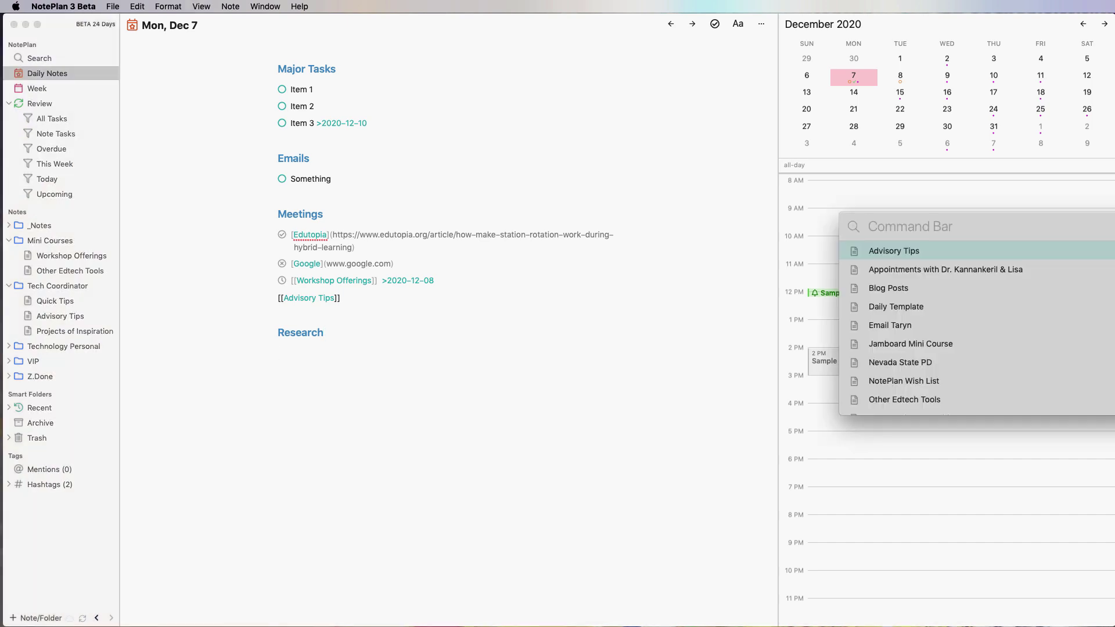
{"action": "left_click_drag", "start_coordinate": [982, 220], "coordinate": [499, 197]}
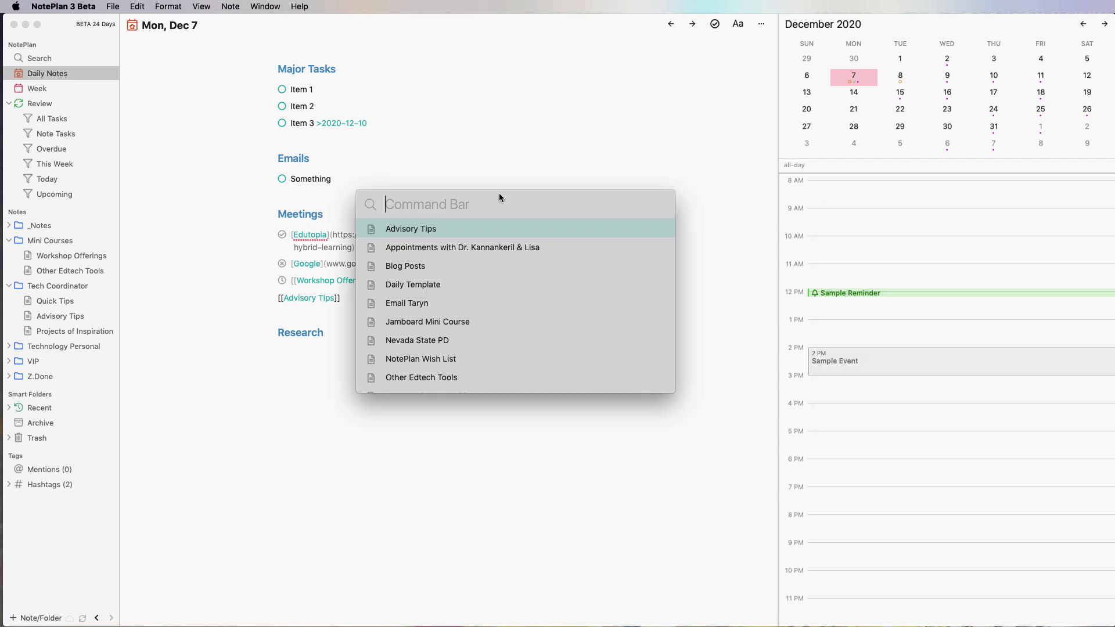
{"action": "type", "text": "notes"}
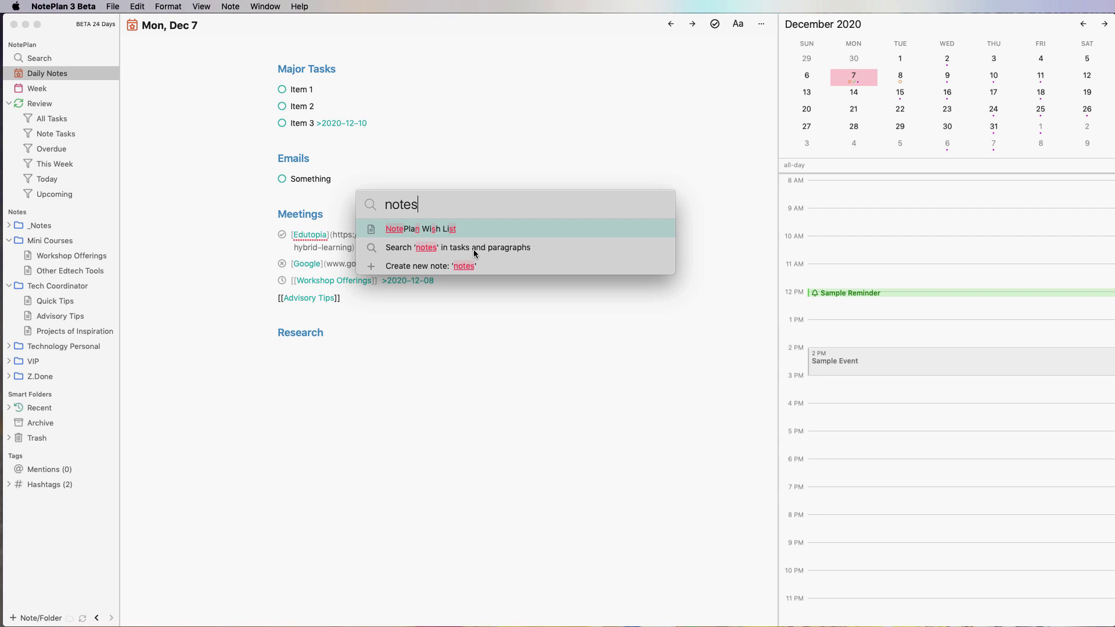
{"action": "left_click", "coordinate": [474, 253]}
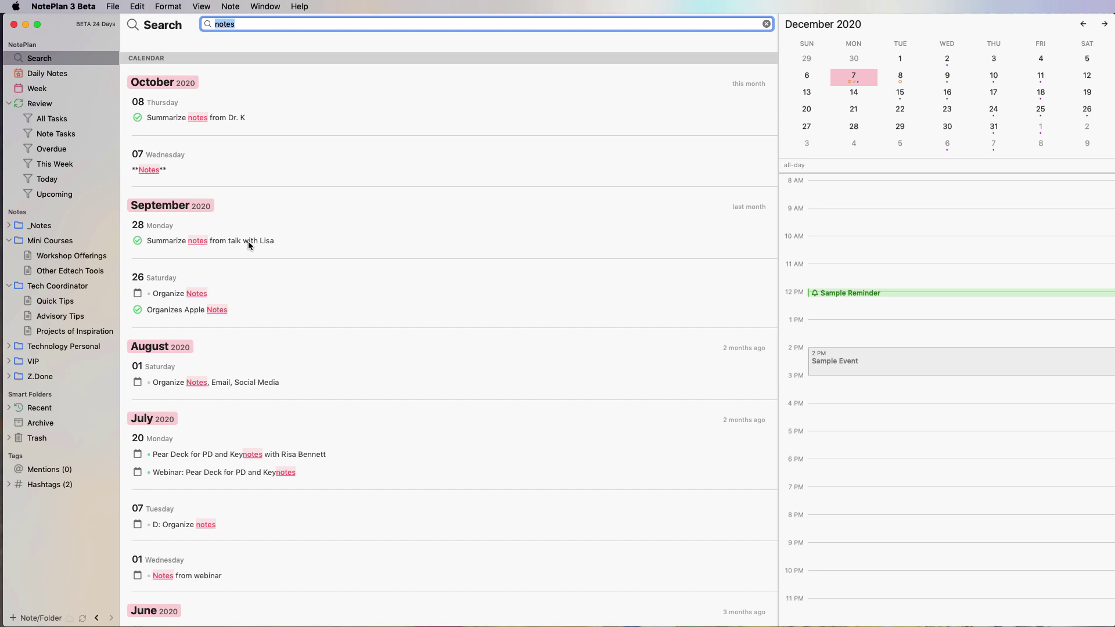
{"action": "key", "text": "super+1"}
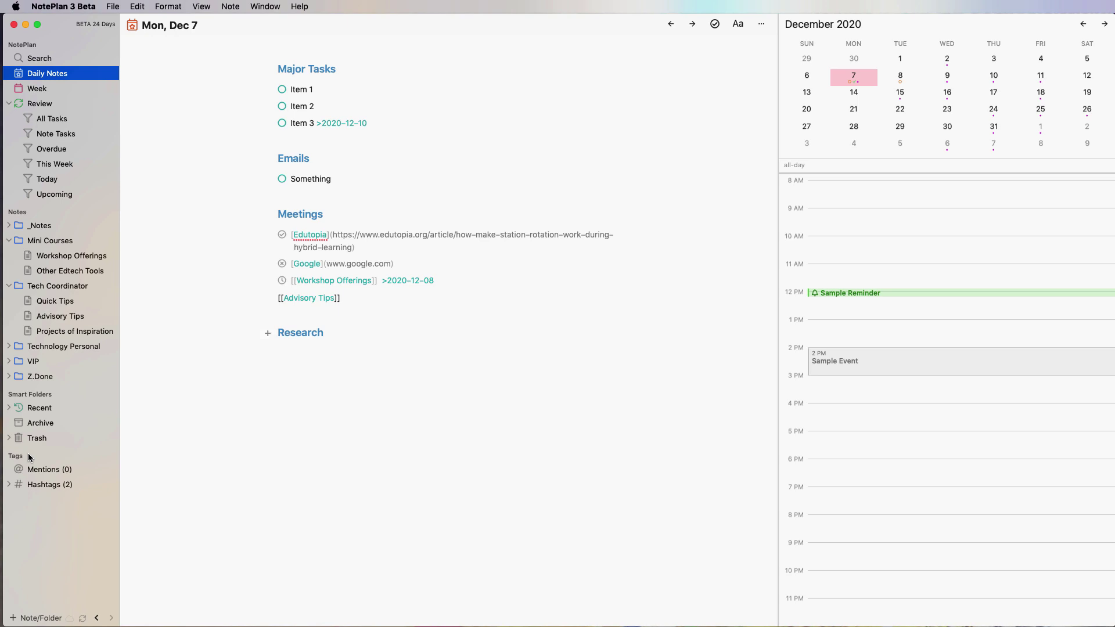
Expand the Hashtags list to reveal followup and reading, then open the Workshop Offerings note.
{"action": "left_click", "coordinate": [7, 488]}
{"action": "scroll", "coordinate": [861, 343], "scroll_direction": "up", "scroll_amount": 2}
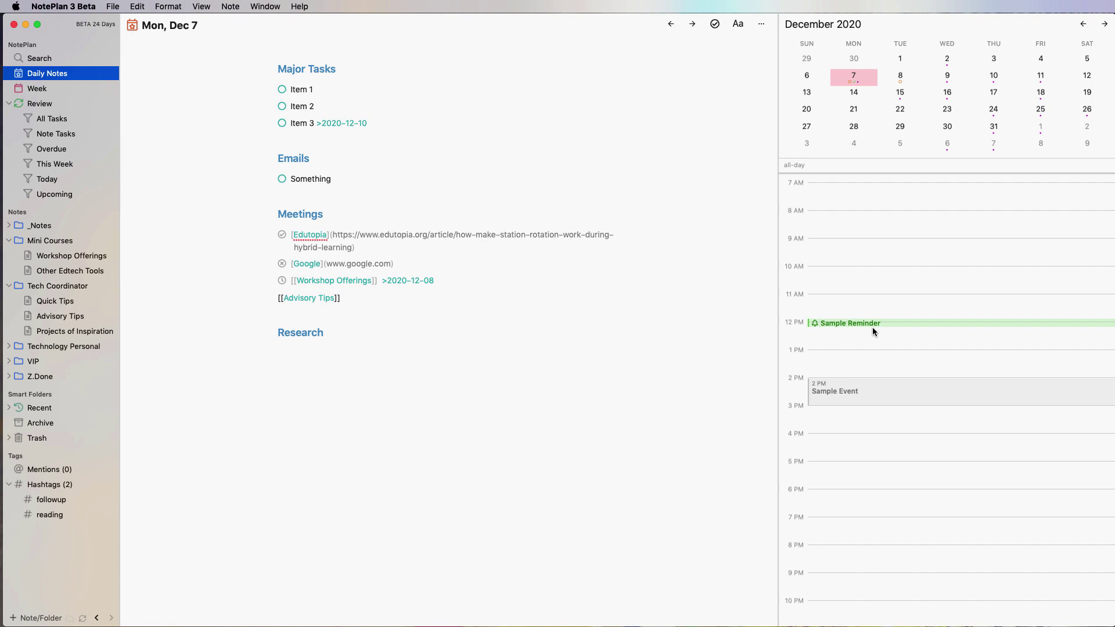
{"action": "left_click_drag", "start_coordinate": [315, 362], "coordinate": [266, 59]}
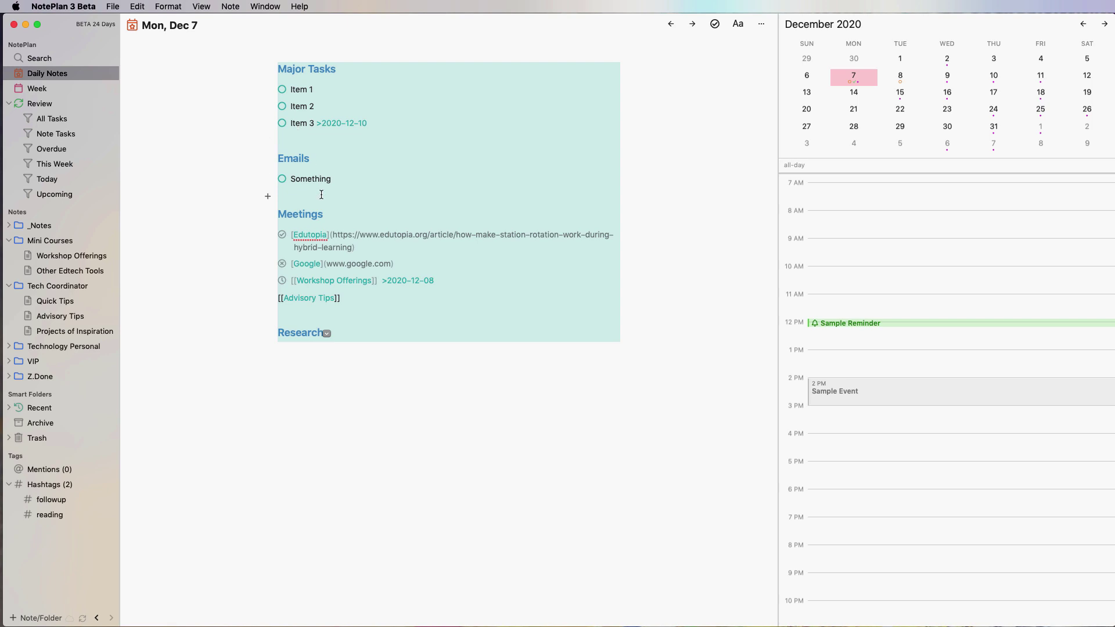
{"action": "left_click", "coordinate": [353, 201]}
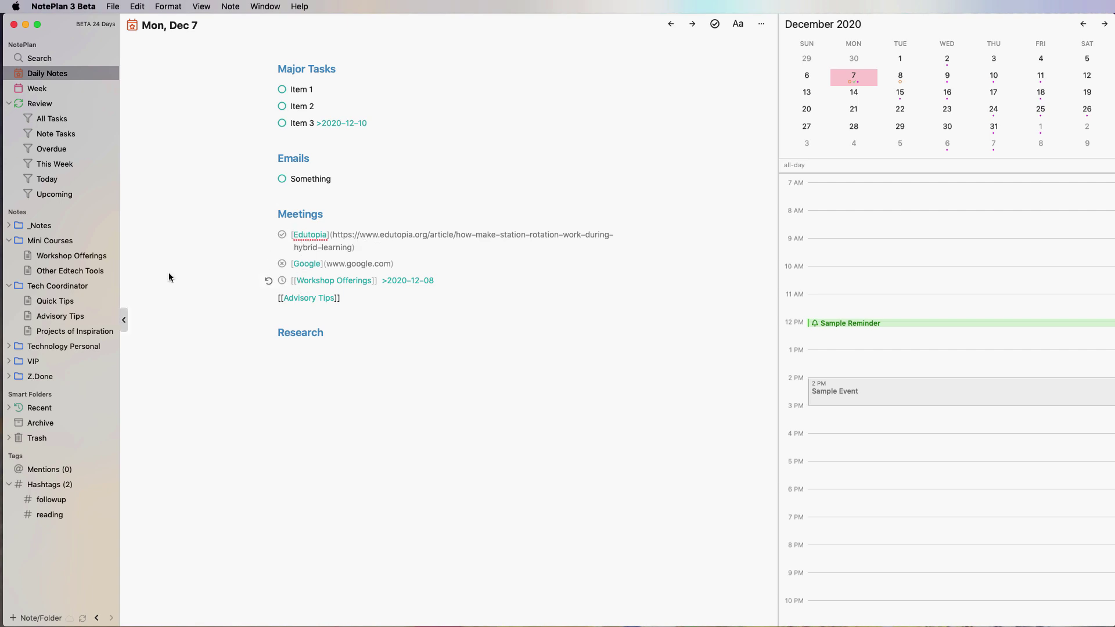
{"action": "left_click", "coordinate": [75, 256]}
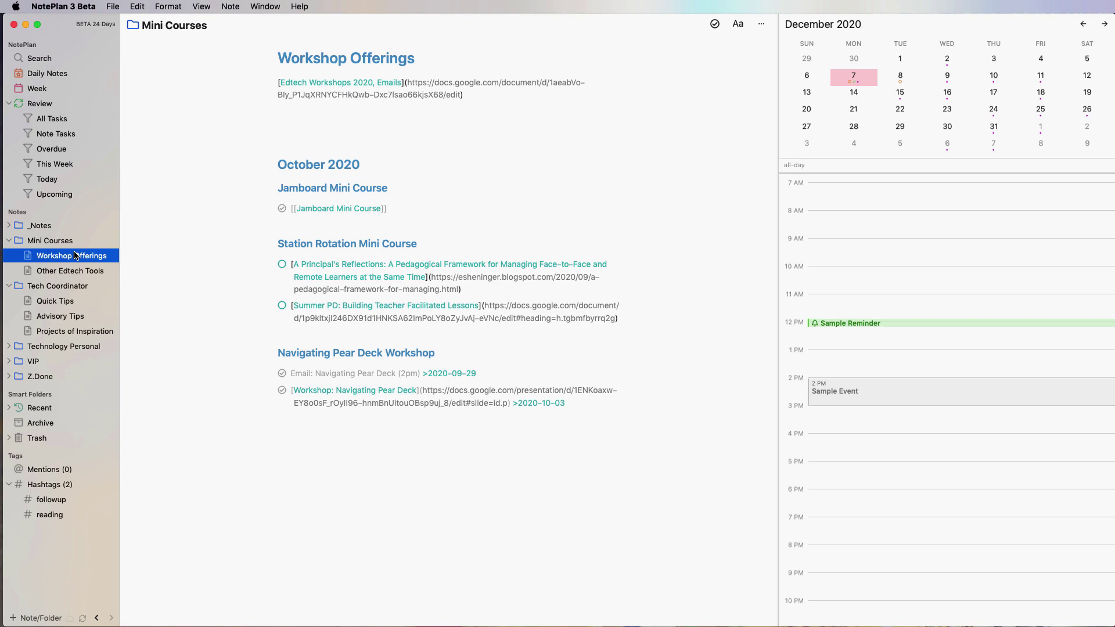
Add the task 'Offer this workshop on Wednesday' scheduled for Mon Dec 7, and confirm it on Dec 7.
{"action": "left_click", "coordinate": [504, 102]}
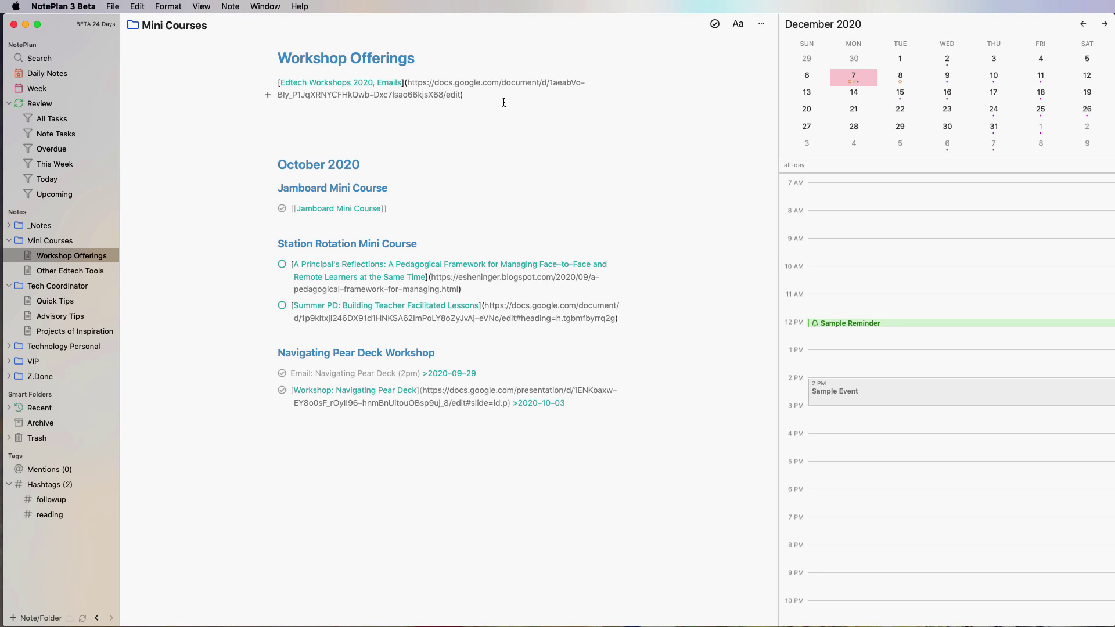
{"action": "key", "text": "Return"}
{"action": "type", "text": "* "}
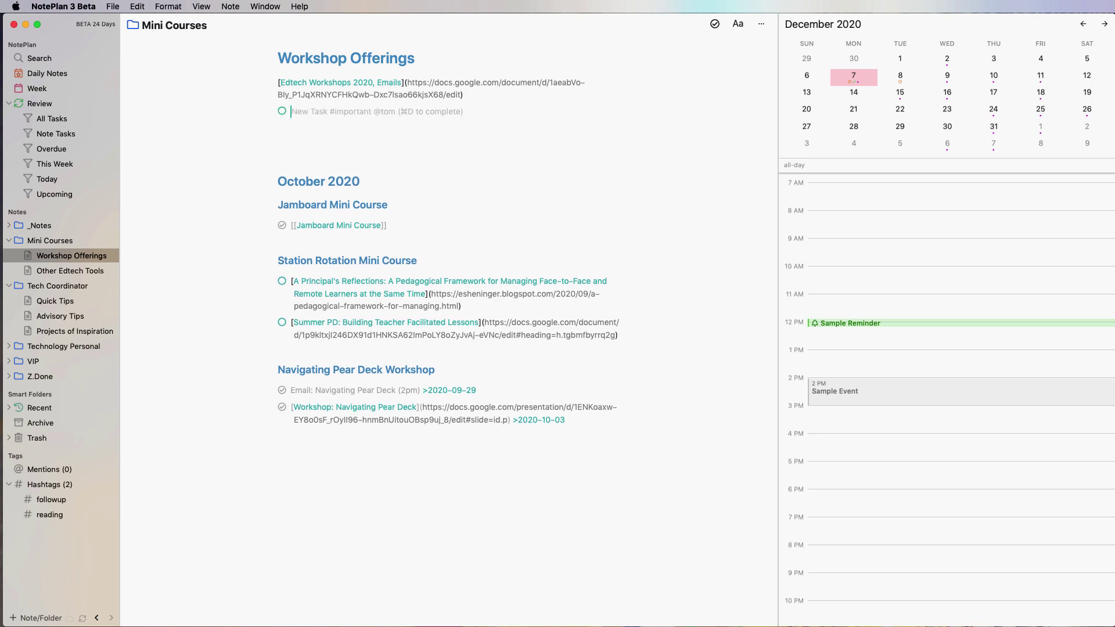
{"action": "type", "text": "Offer this workshop on We"}
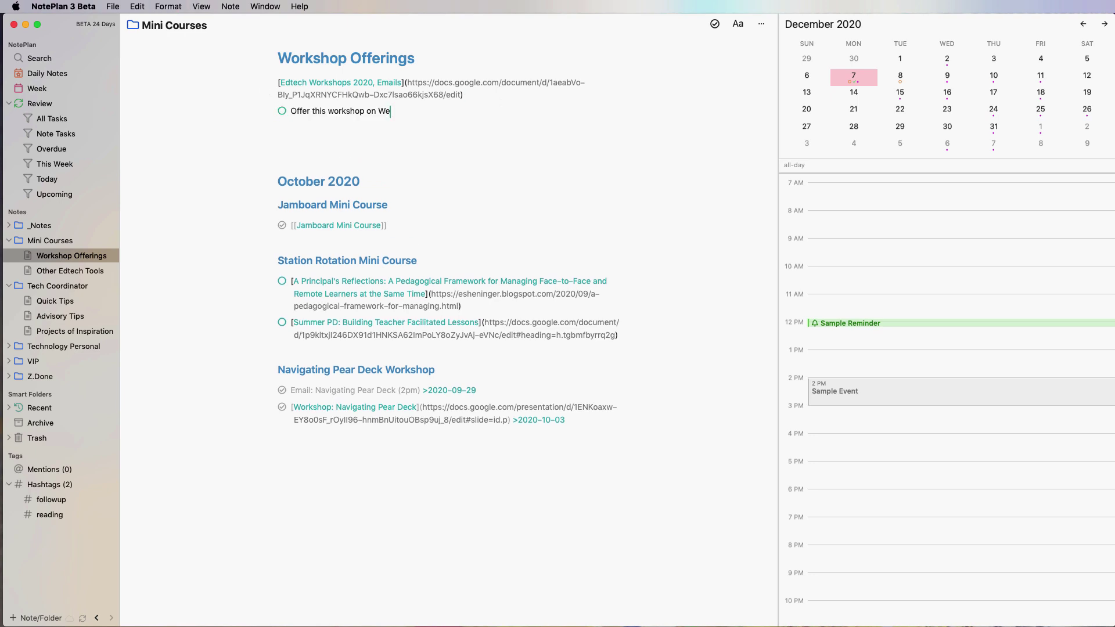
{"action": "type", "text": "dnesday >dec7"}
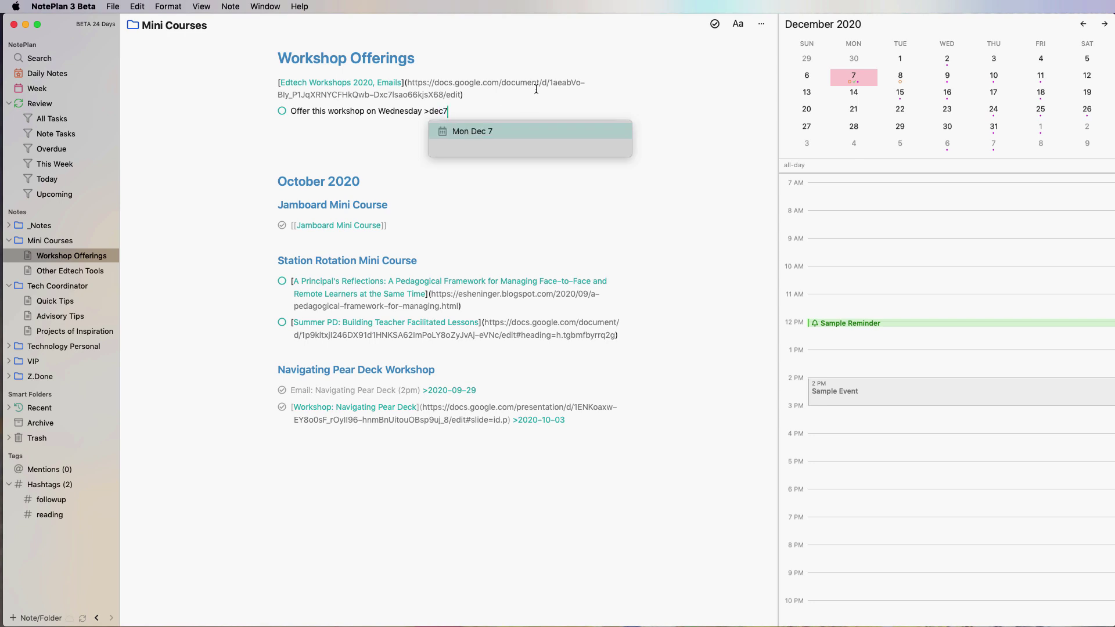
{"action": "left_click", "coordinate": [439, 131]}
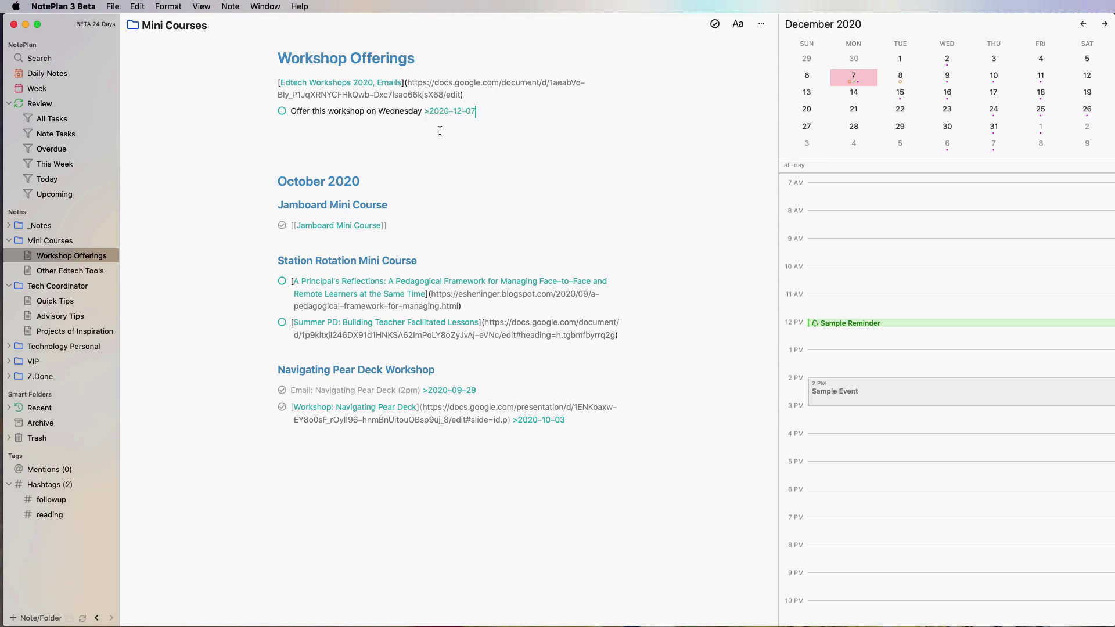
{"action": "left_click", "coordinate": [69, 74]}
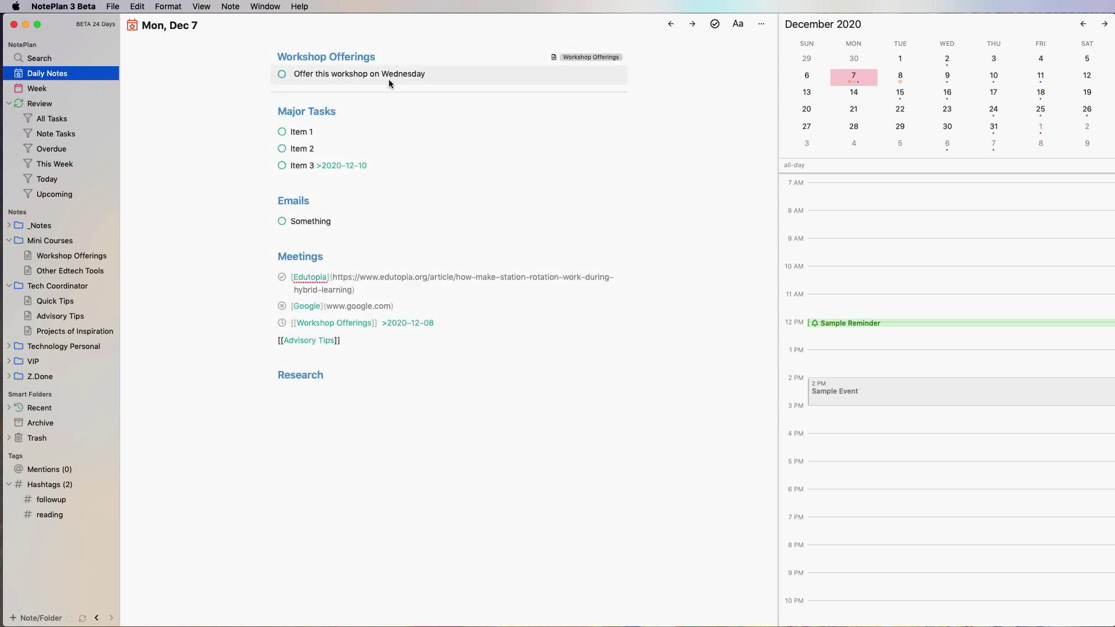
{"action": "left_click", "coordinate": [587, 58]}
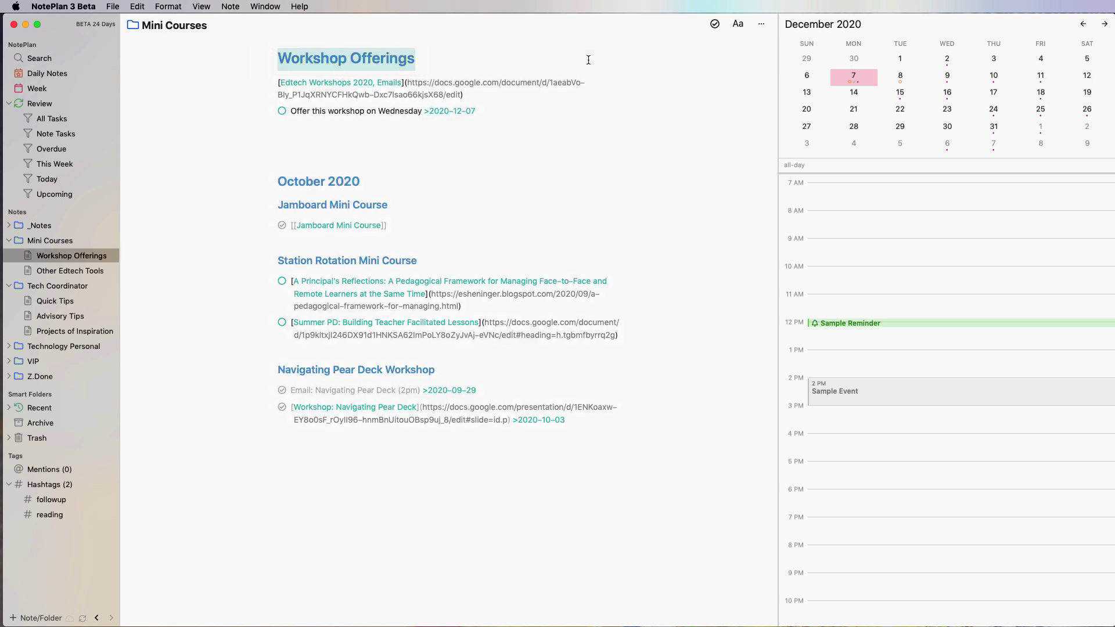
Schedule the Jamboard Mini Course item for Sun Dec 20 with '>dec20' and view the Dec 20 note.
{"action": "left_click", "coordinate": [462, 111]}
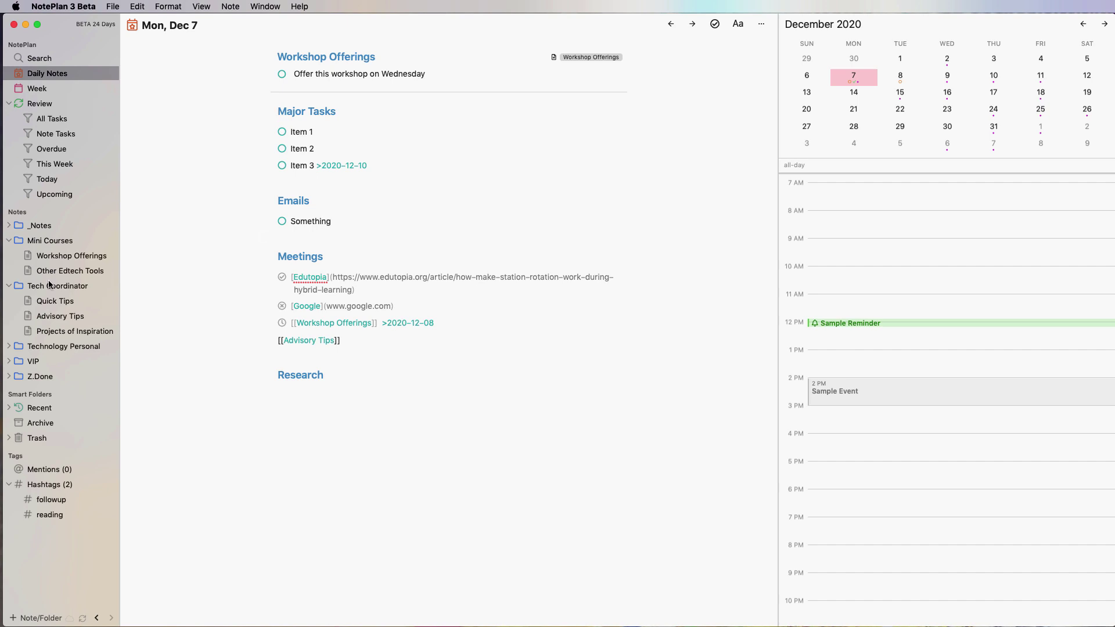
{"action": "left_click", "coordinate": [67, 258]}
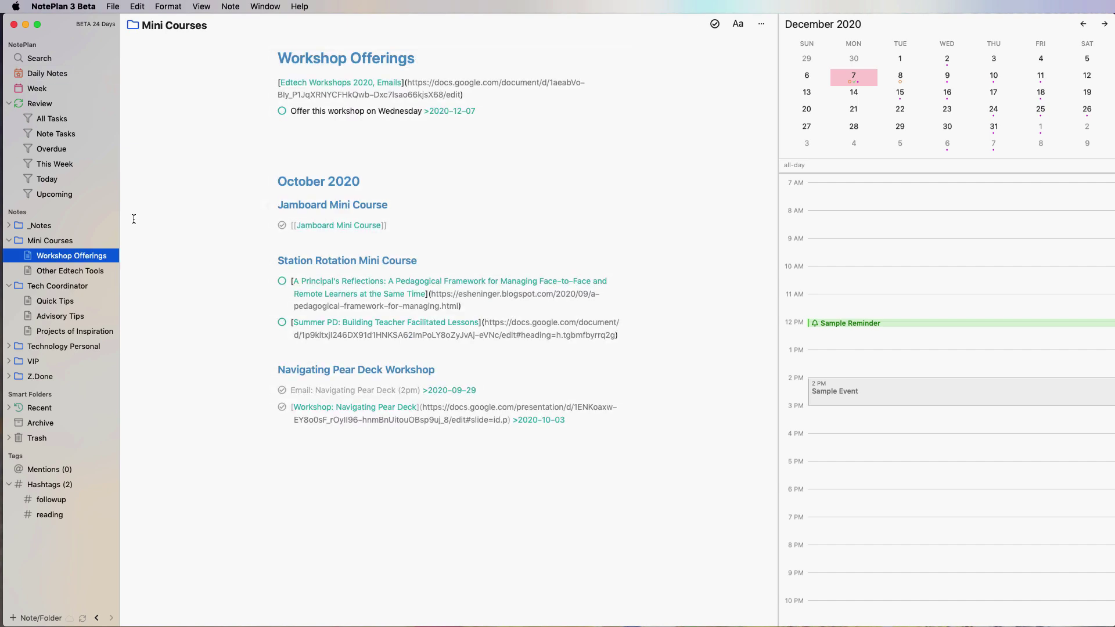
{"action": "left_click", "coordinate": [511, 113]}
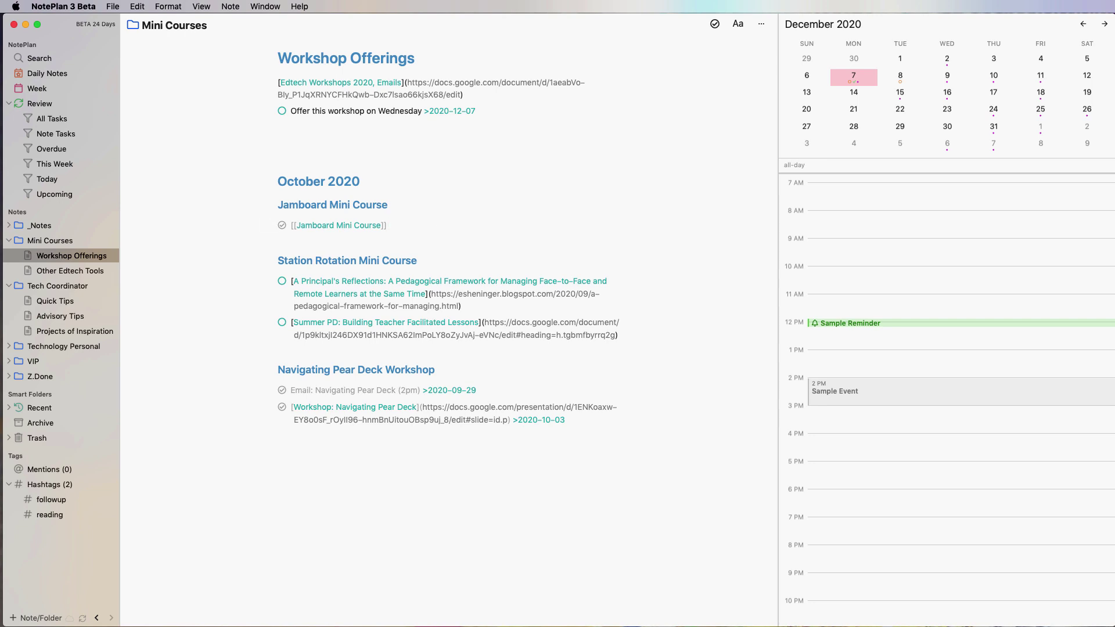
{"action": "type", "text": ">dec20"}
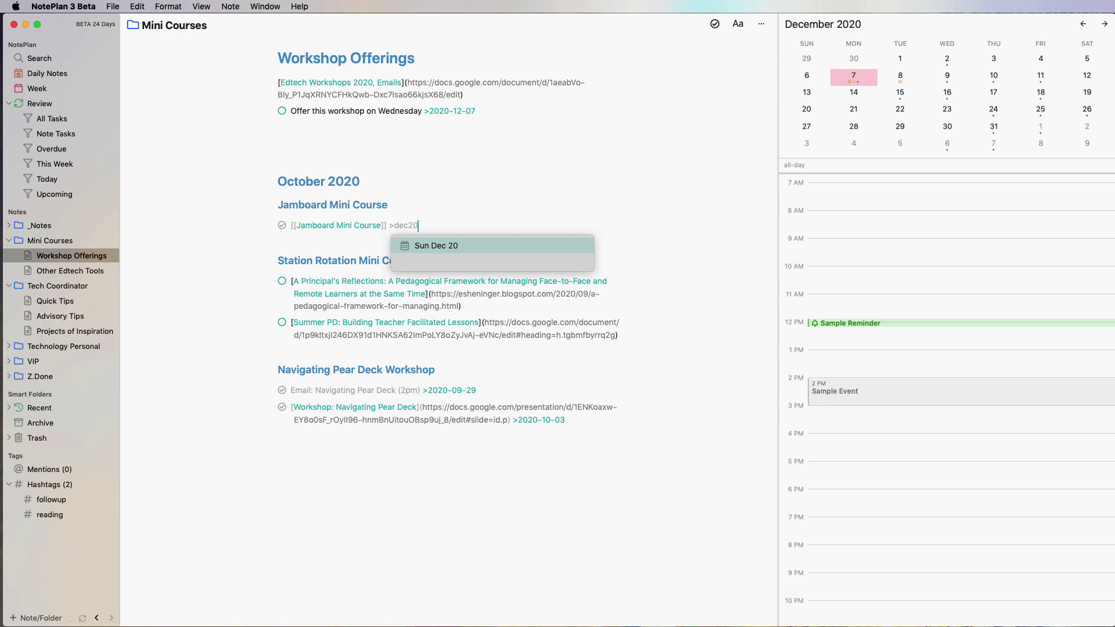
{"action": "left_click", "coordinate": [427, 246]}
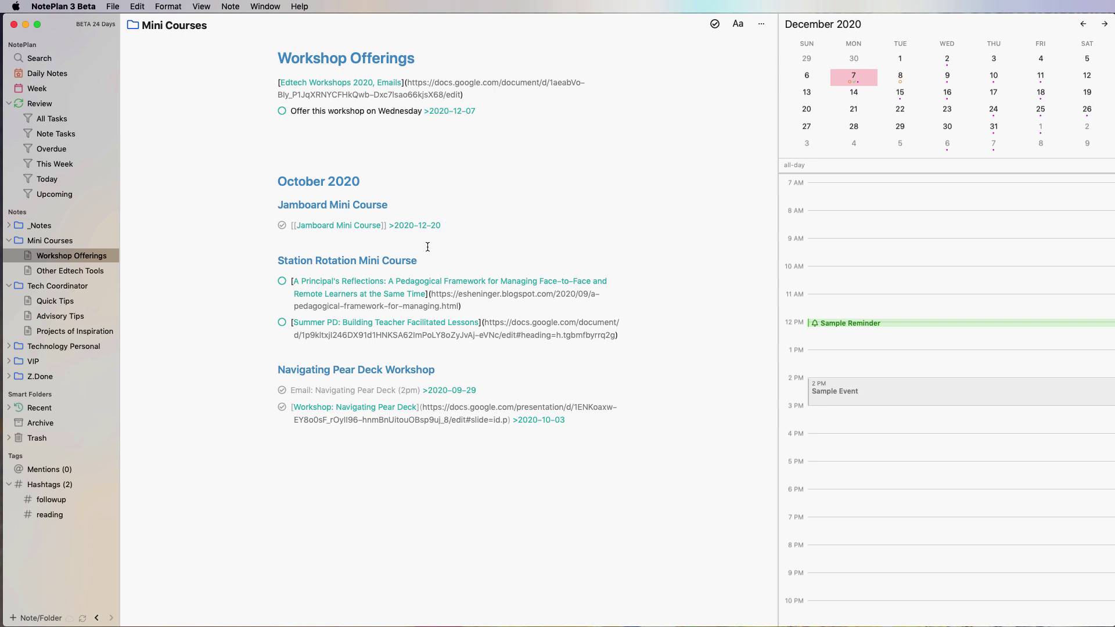
{"action": "left_click", "coordinate": [420, 226]}
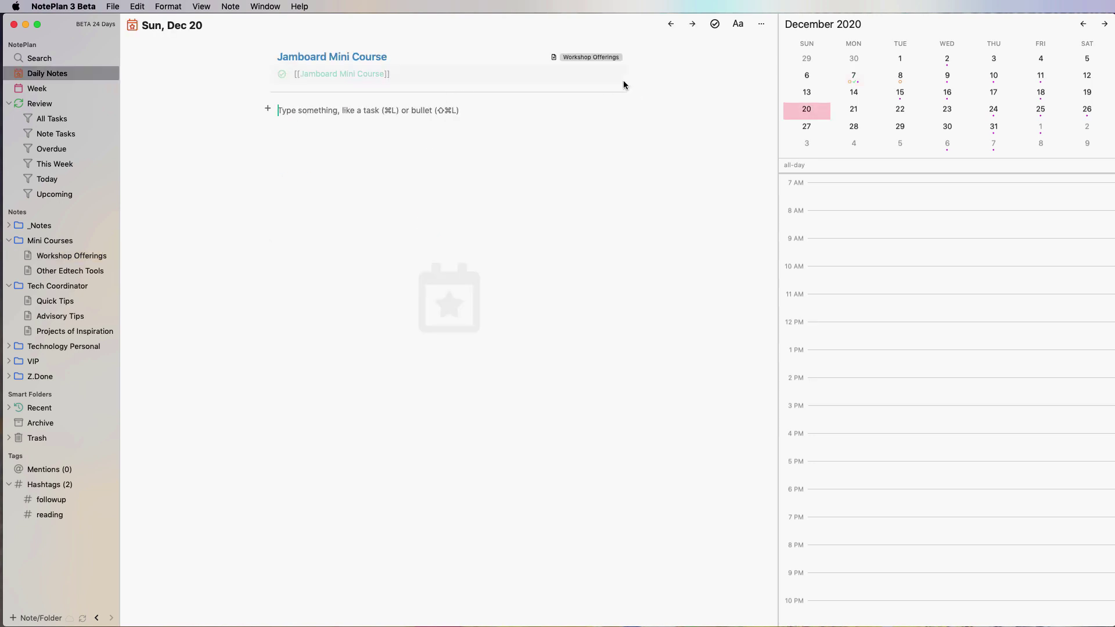
Return to the Mon, Dec 7 daily note via the Workshop Offerings backlink and the mini calendar.
{"action": "left_click", "coordinate": [601, 58]}
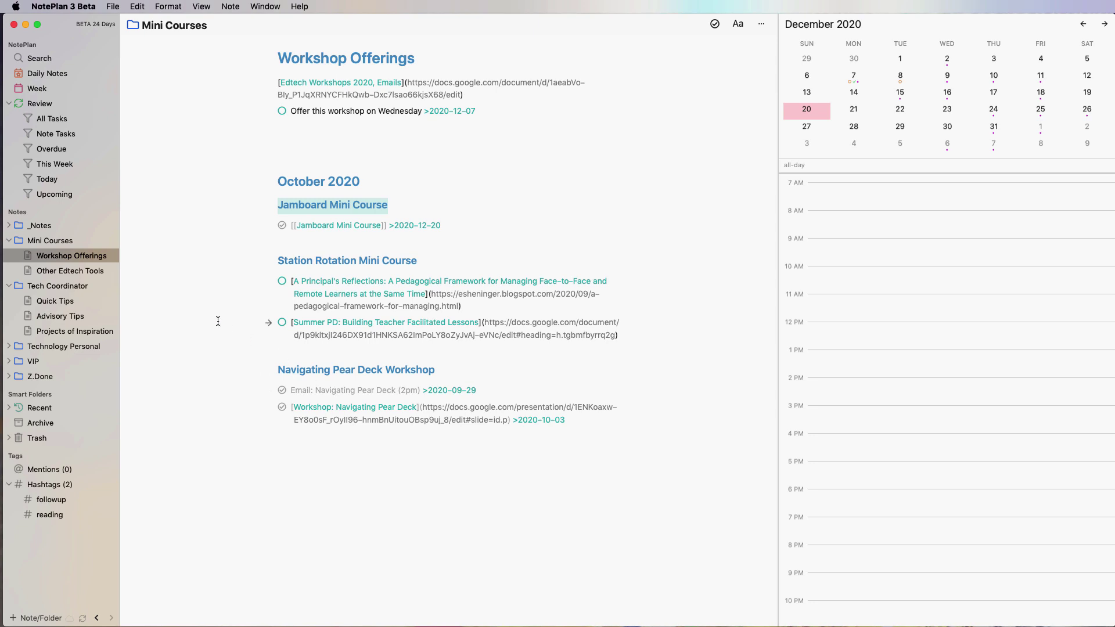
{"action": "left_click", "coordinate": [58, 73]}
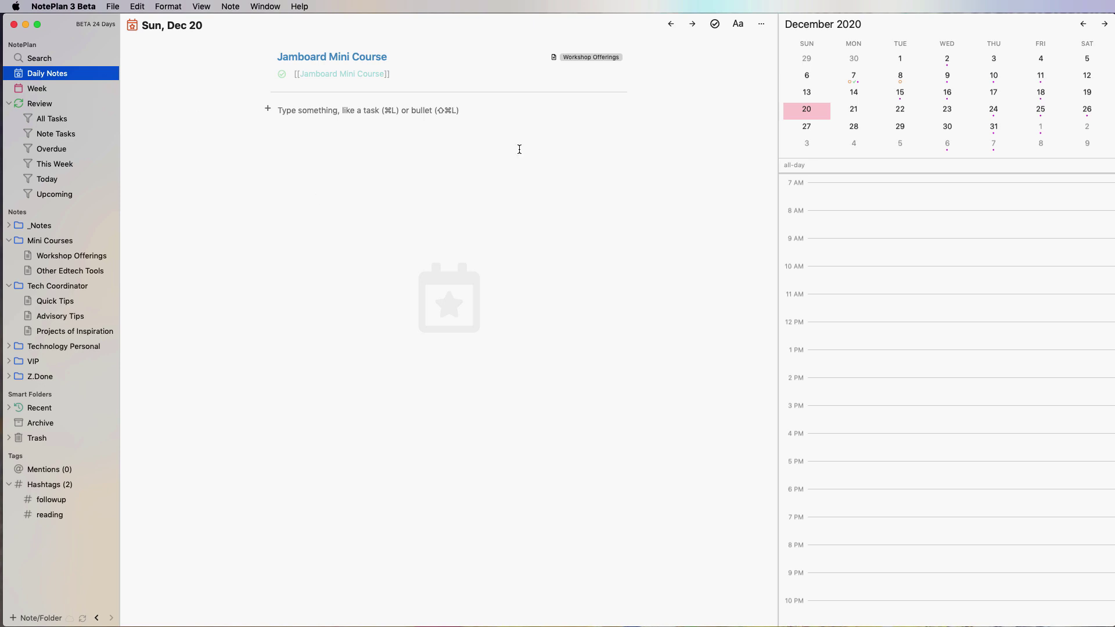
{"action": "left_click", "coordinate": [853, 76]}
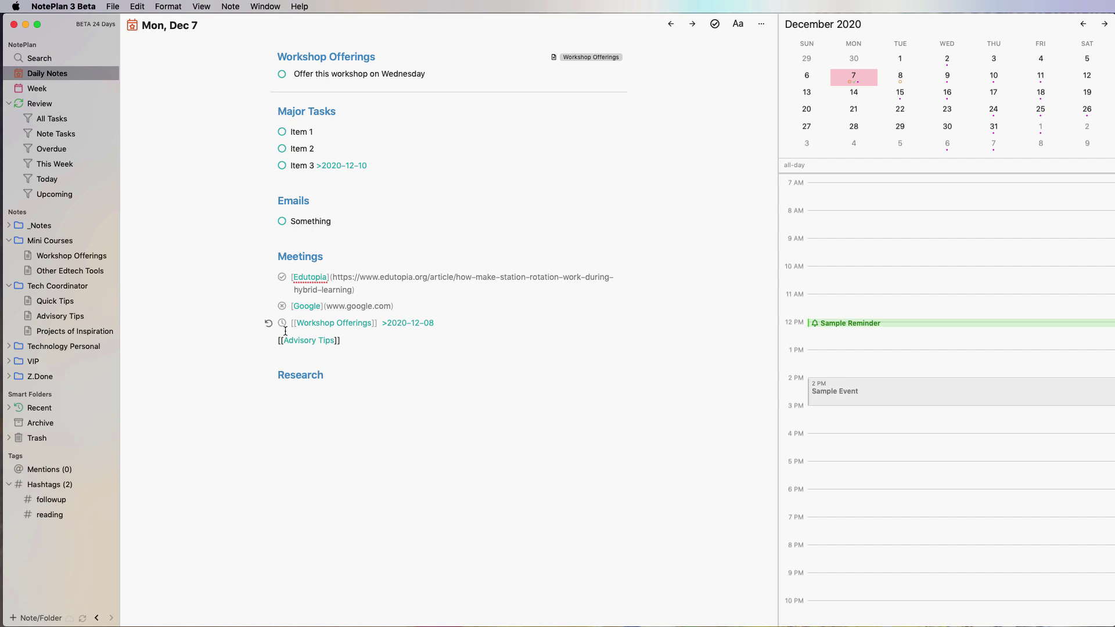
Complete Item 3 and cancel Item 2 under Major Tasks in the Dec 7 note.
{"action": "left_click", "coordinate": [281, 166]}
{"action": "left_click", "coordinate": [269, 150]}
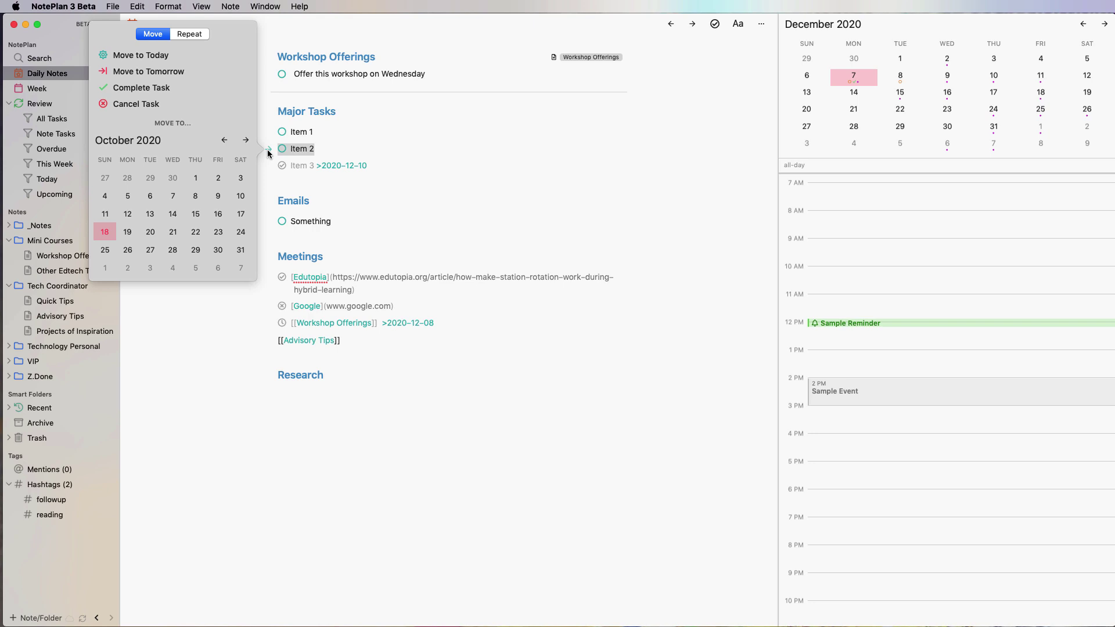
{"action": "left_click", "coordinate": [187, 105]}
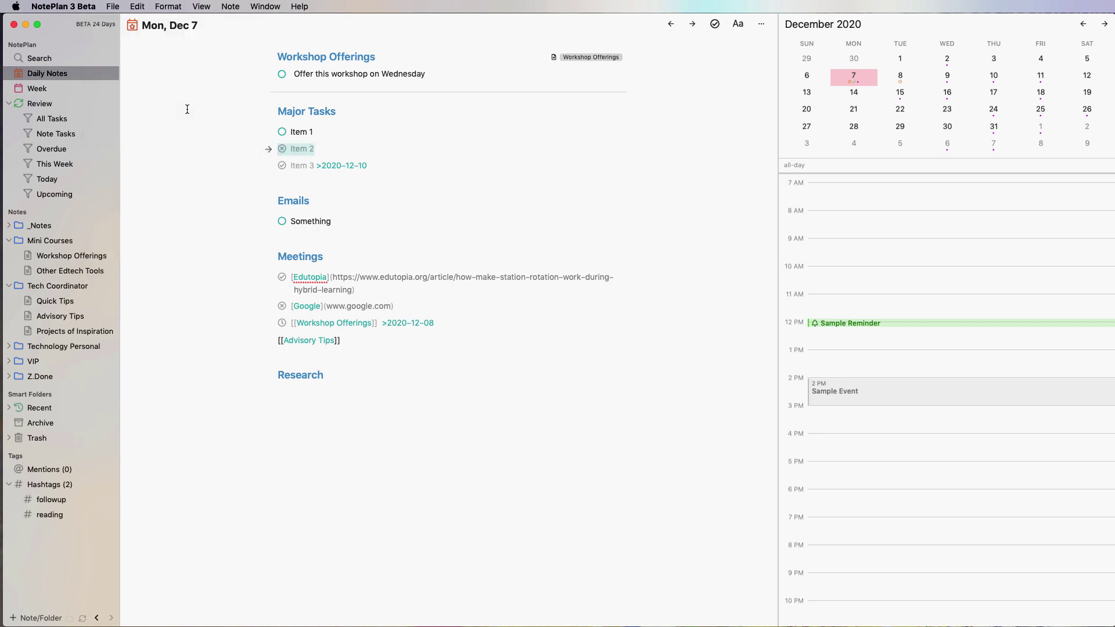